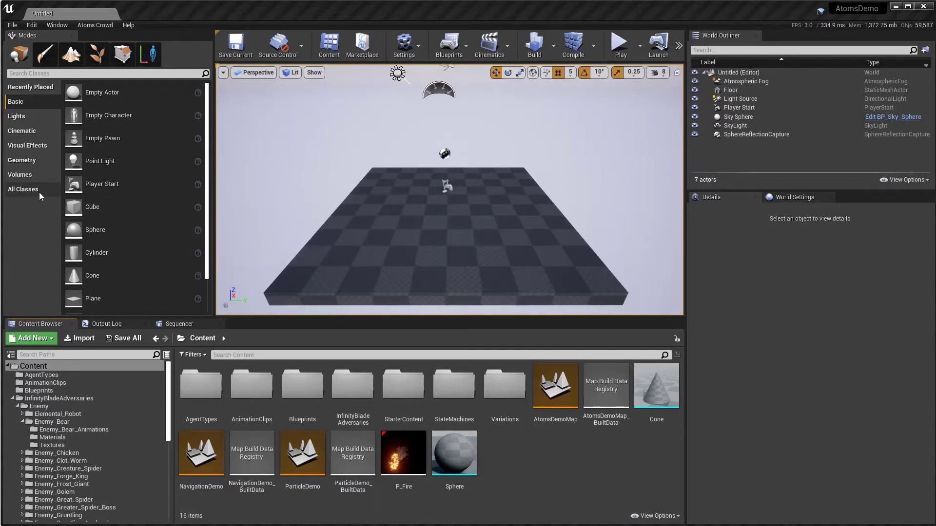
# Step: Place an Atoms Agent Group in the level and add a Grid Layout Behaviour component
pyautogui.click(24, 190)
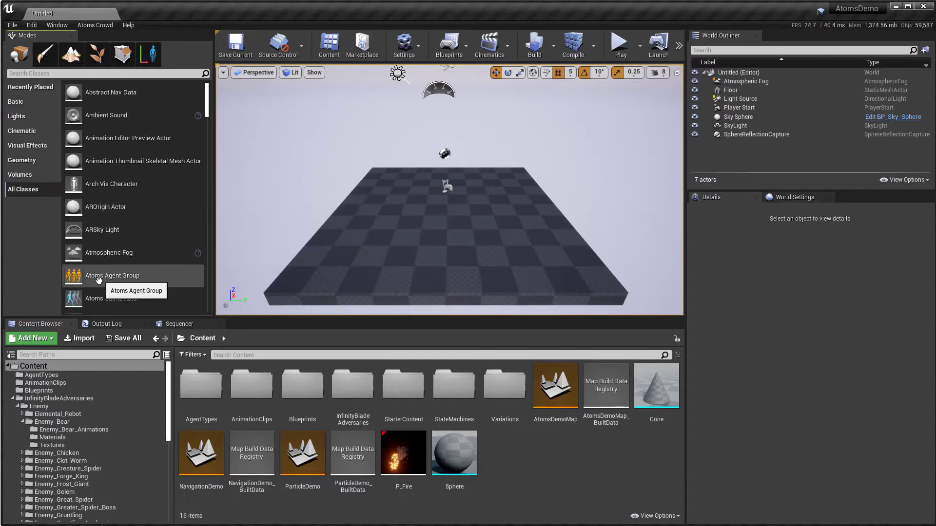
pyautogui.moveTo(98, 277); pyautogui.dragTo(446, 203)
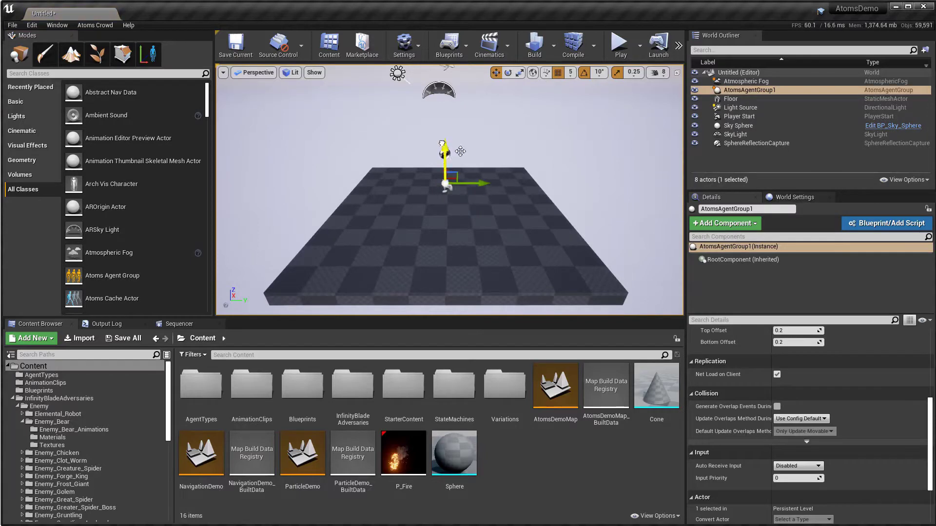
pyautogui.click(725, 223)
pyautogui.scroll(-10, 746, 337)
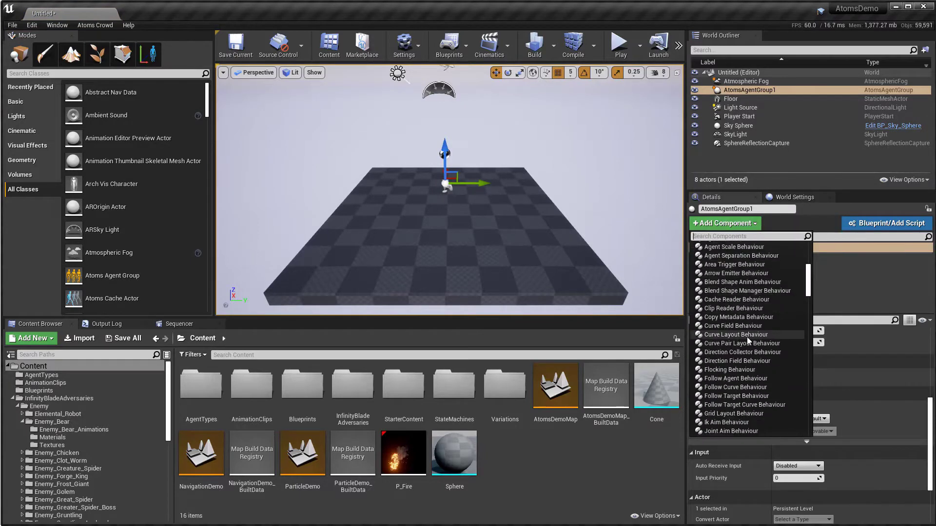
pyautogui.scroll(-5, 738, 391)
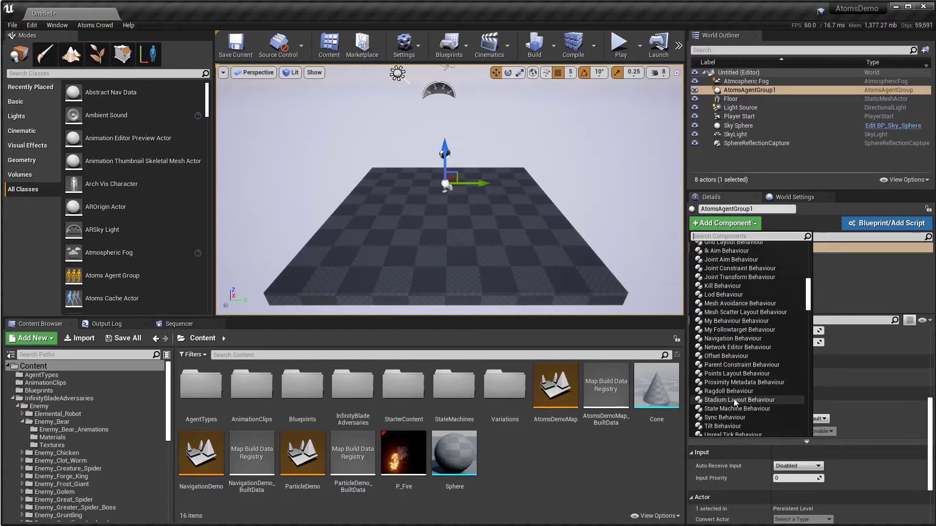
pyautogui.scroll(6, 733, 399)
pyautogui.scroll(3, 733, 396)
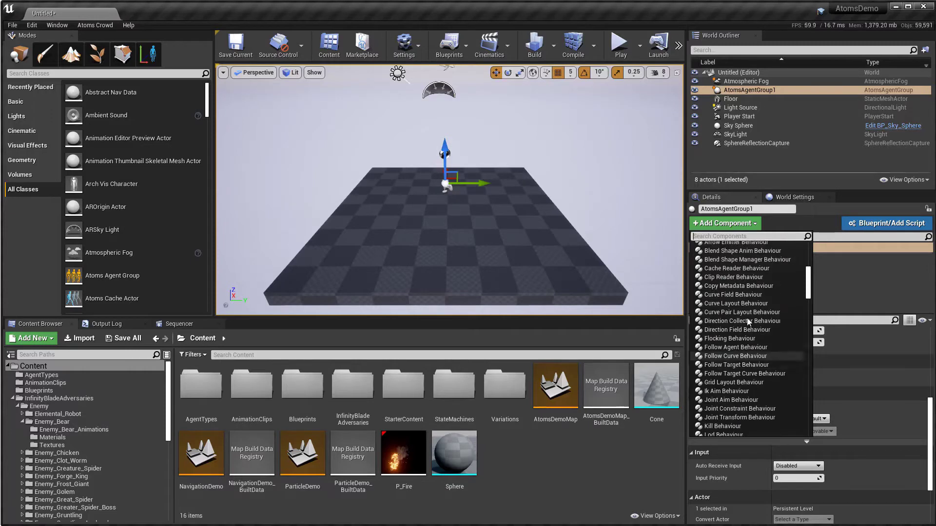
pyautogui.click(733, 382)
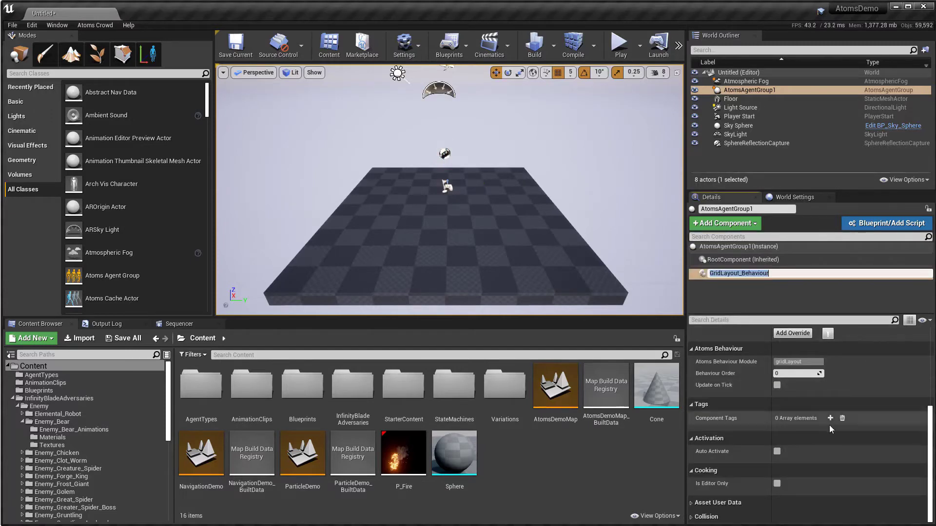
pyautogui.press('Return')
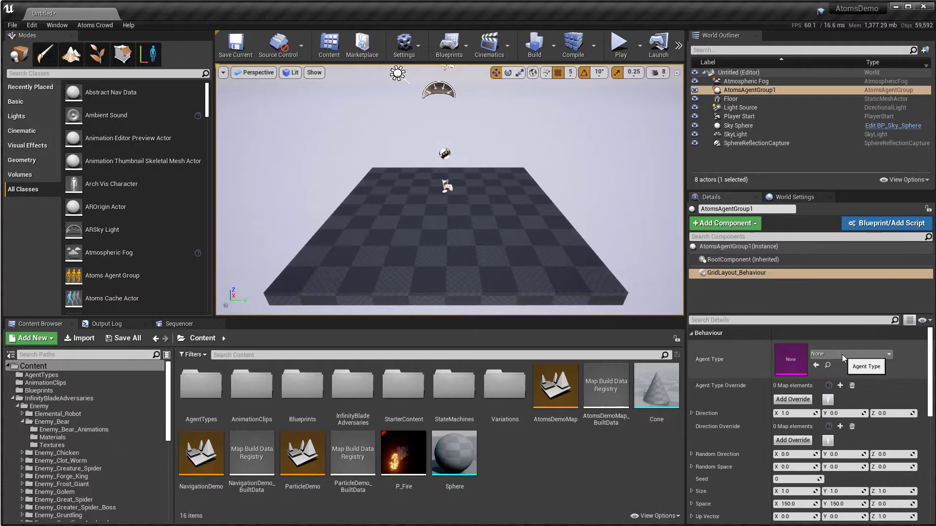
# Step: Set the grid's agent type to man_agentType with a 3 by 3 size, then view the crowd
pyautogui.click(842, 358)
pyautogui.click(844, 471)
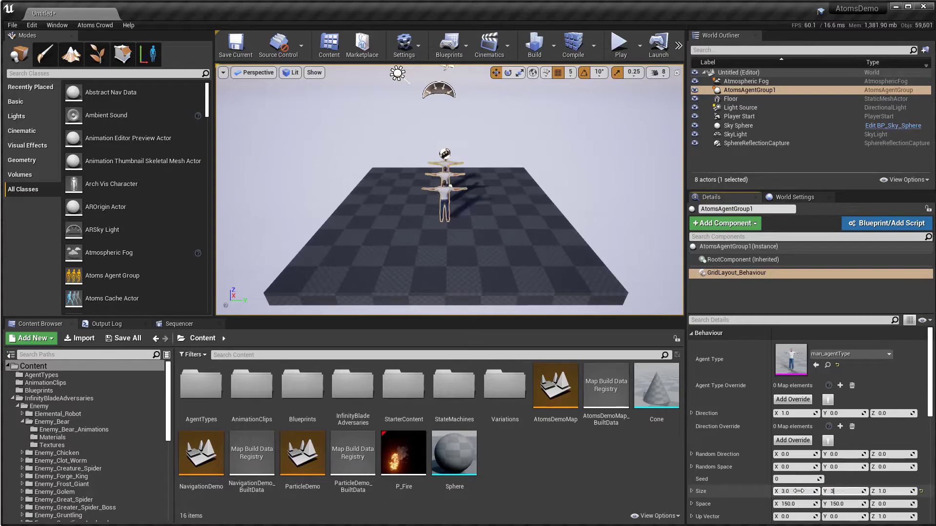
pyautogui.press('Return')
pyautogui.moveTo(473, 181); pyautogui.dragTo(473, 182, button='right')
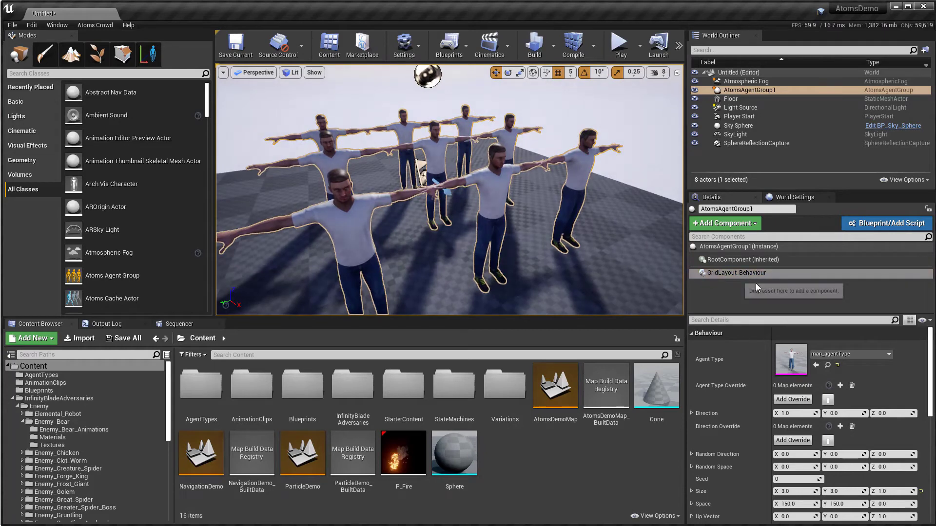
# Step: Inspect the man_man_Skin_A skin component, then open man_agentType from AgentTypes and check its name
pyautogui.click(738, 90)
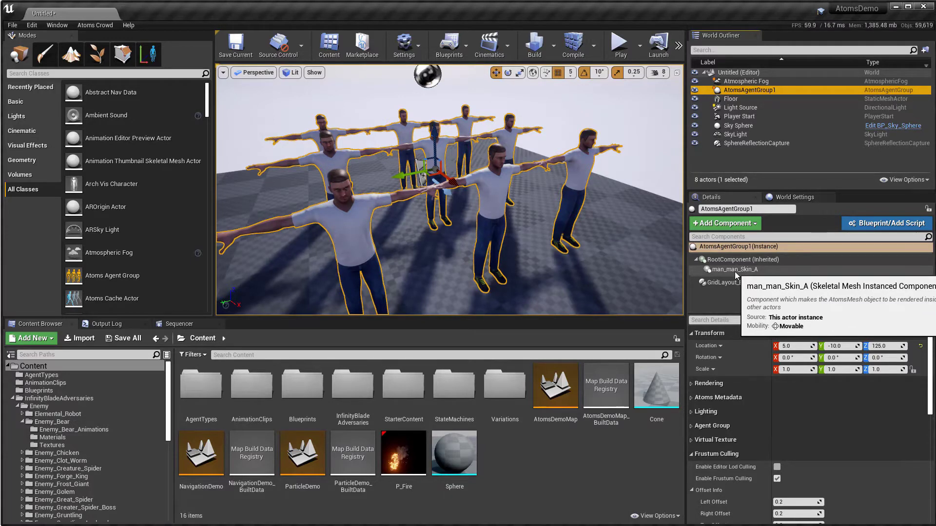
pyautogui.click(726, 271)
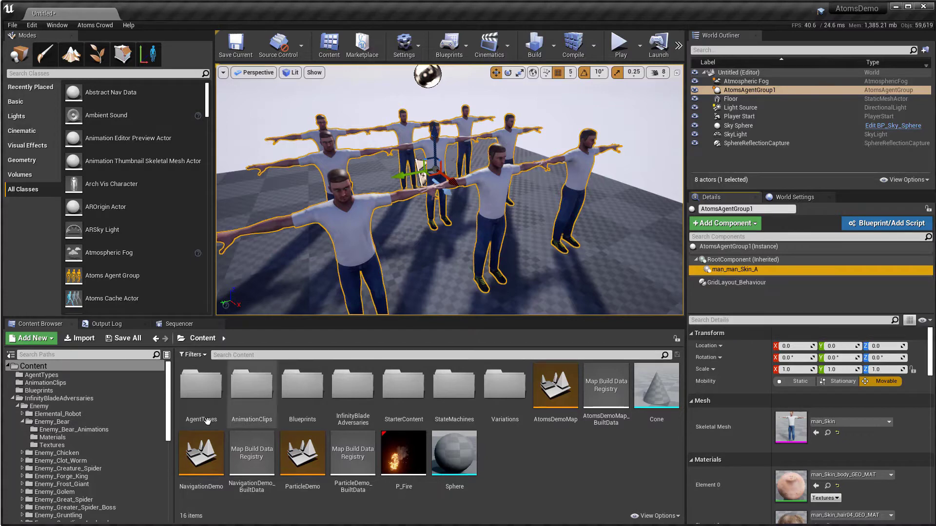
pyautogui.doubleClick(201, 390)
pyautogui.doubleClick(203, 390)
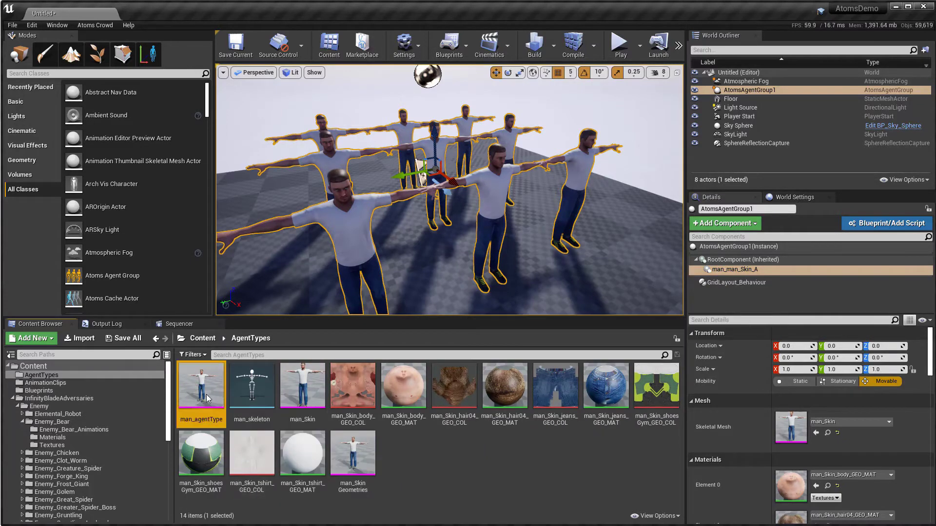
pyautogui.click(412, 206)
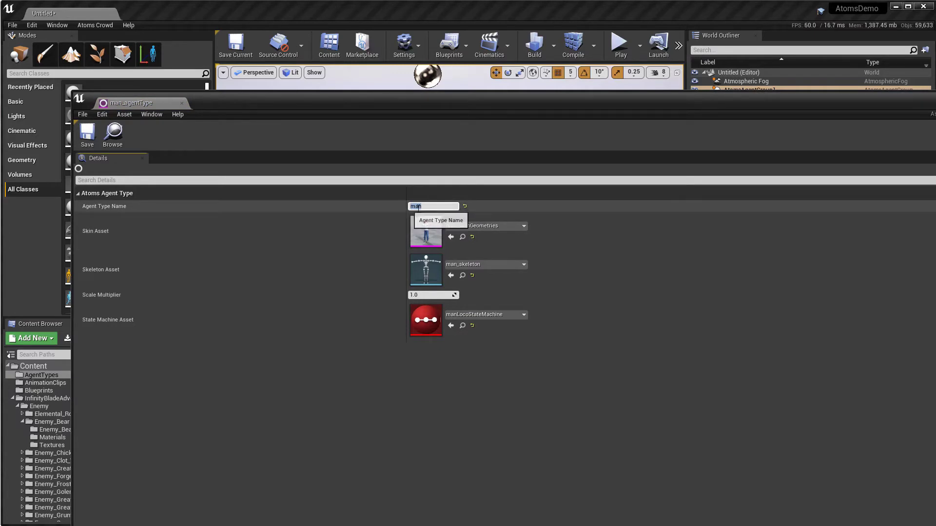
pyautogui.hotkey('alt', 'Tab')
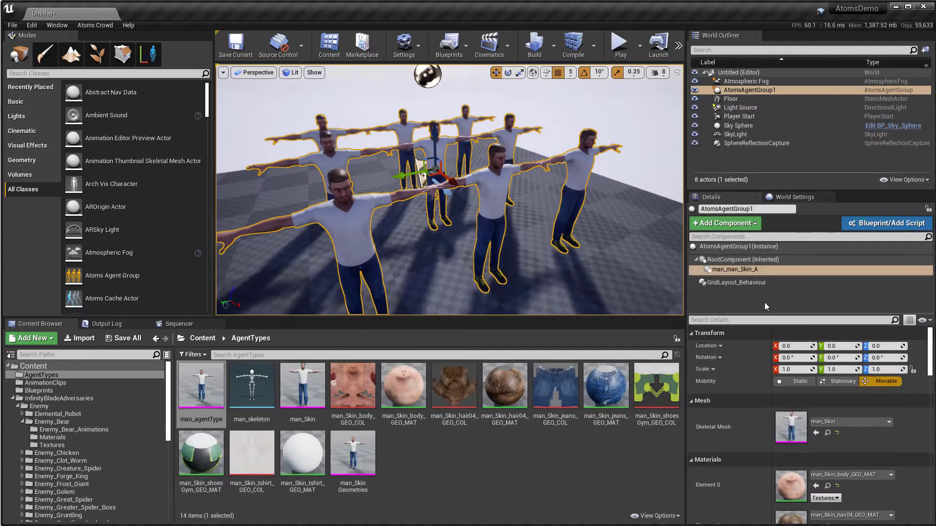
pyautogui.click(748, 271)
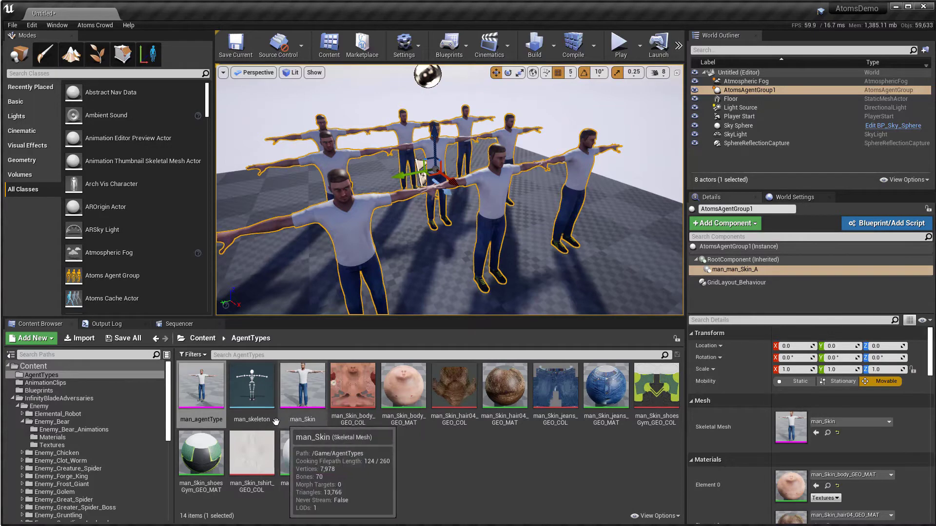
pyautogui.doubleClick(302, 404)
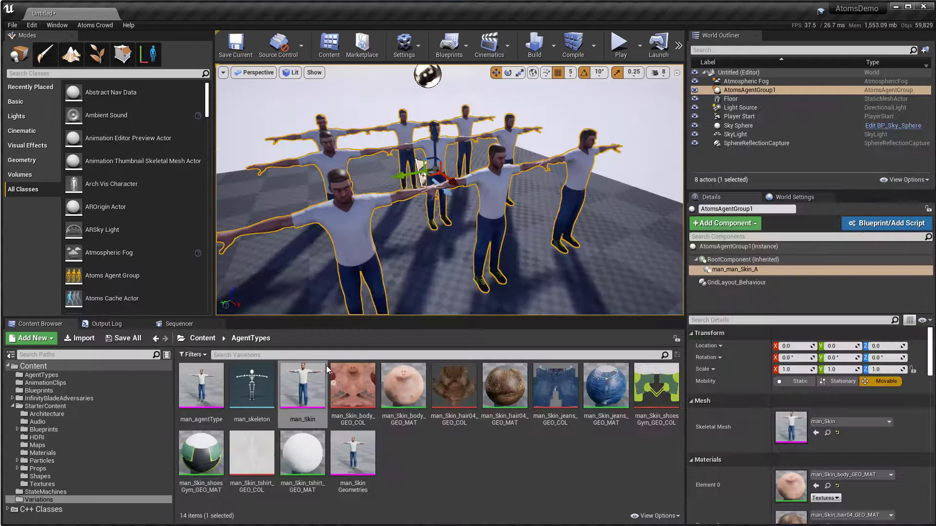
pyautogui.doubleClick(352, 454)
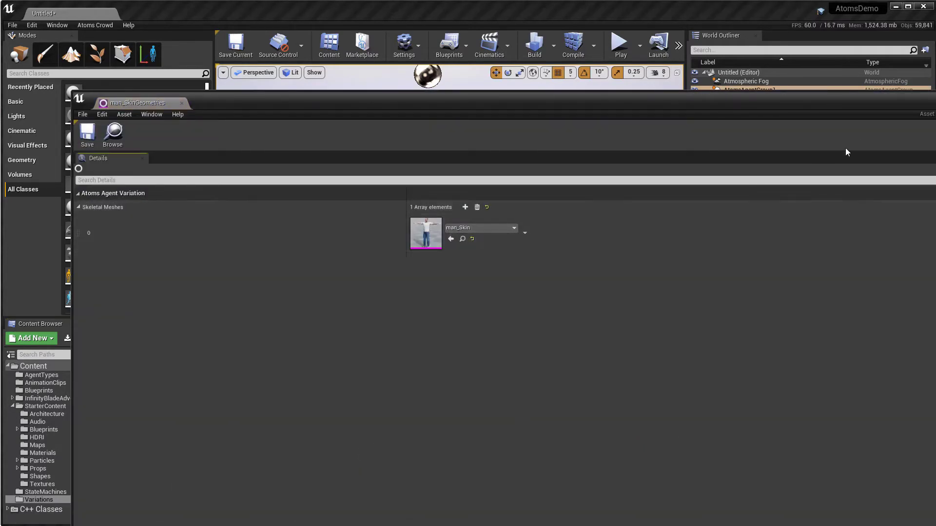
pyautogui.click(182, 103)
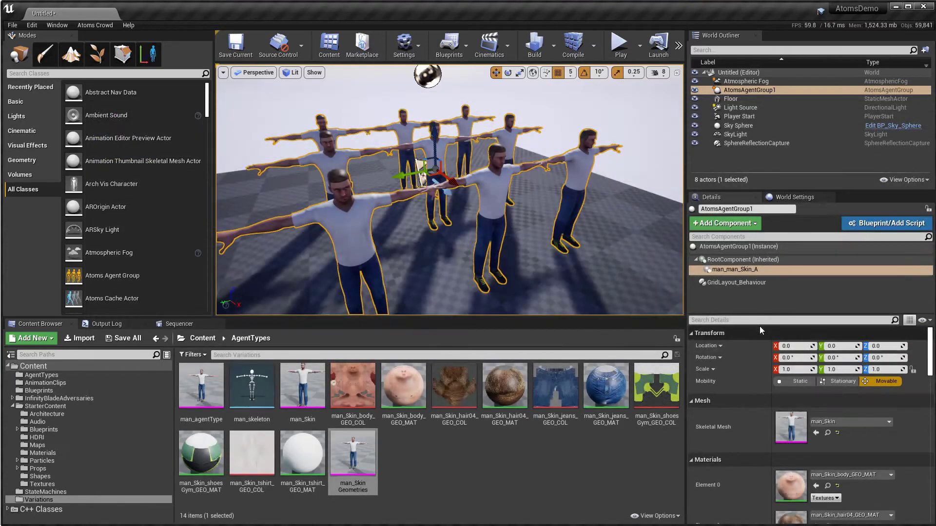
pyautogui.click(753, 272)
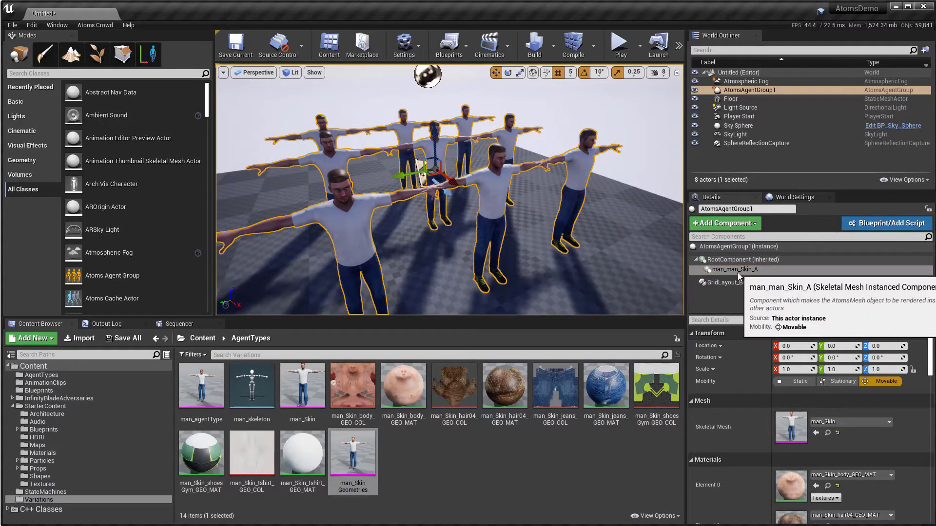
pyautogui.click(727, 268)
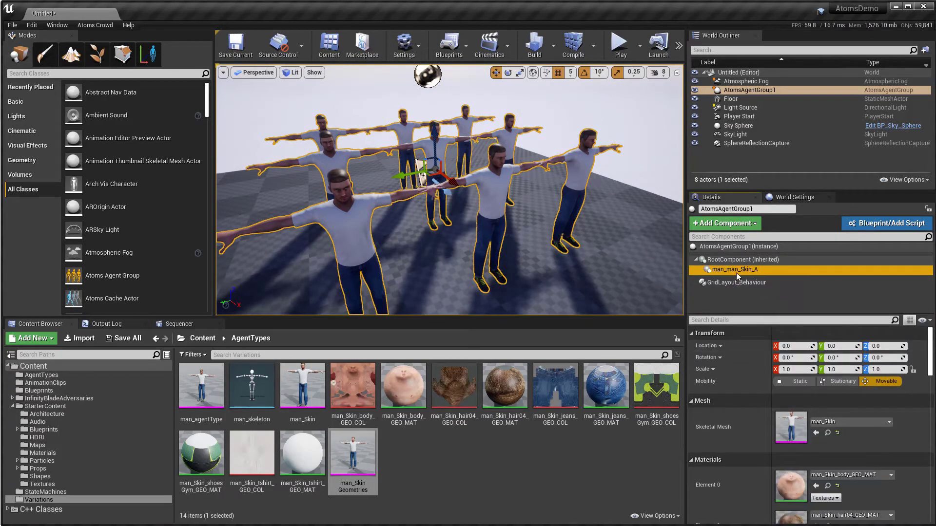
pyautogui.scroll(-3, 741, 404)
pyautogui.scroll(-4, 741, 403)
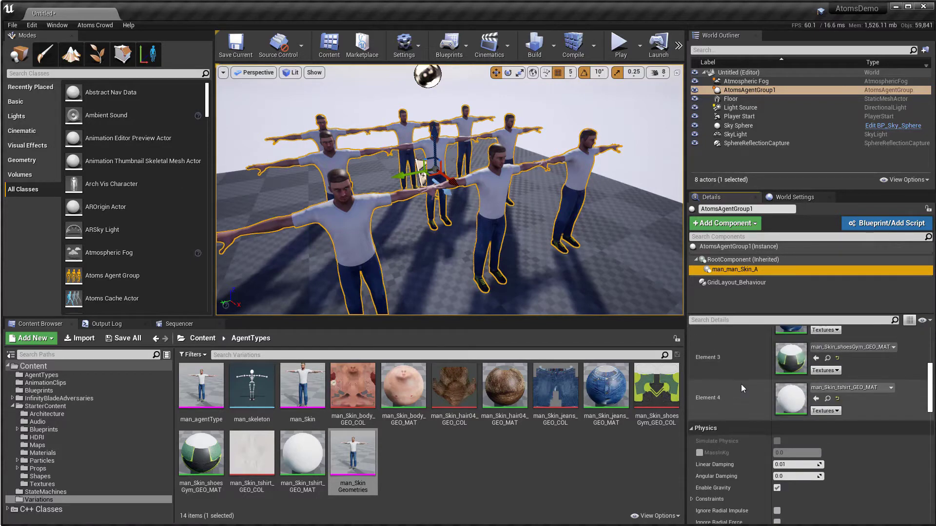
pyautogui.scroll(3, 739, 393)
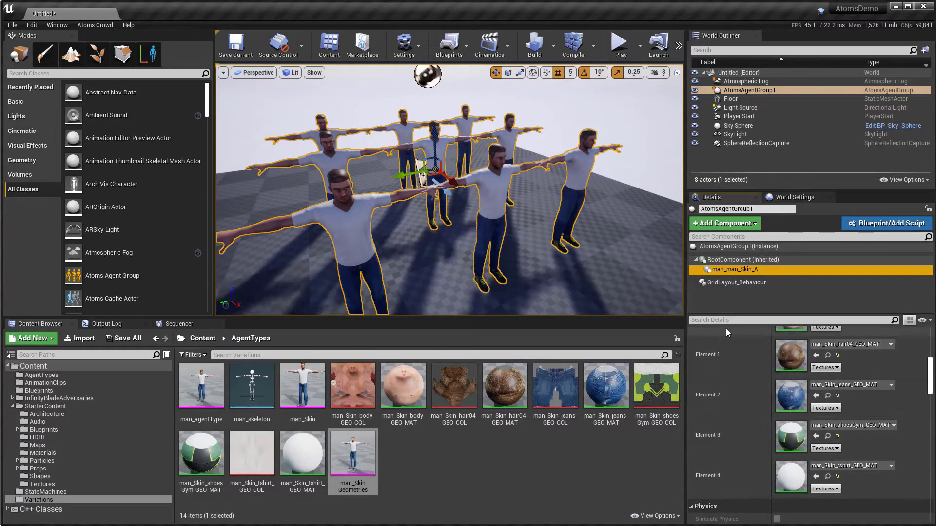
pyautogui.scroll(-3, 729, 413)
pyautogui.scroll(3, 730, 413)
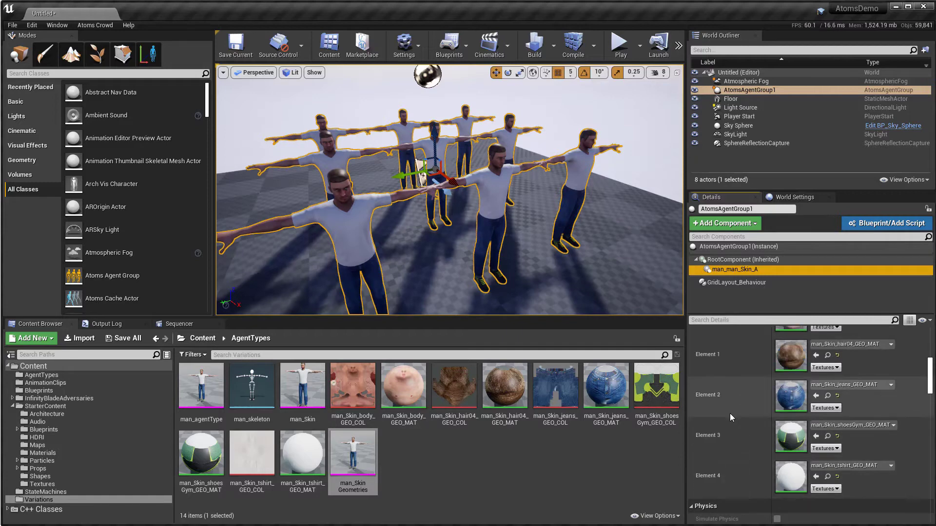
pyautogui.click(872, 466)
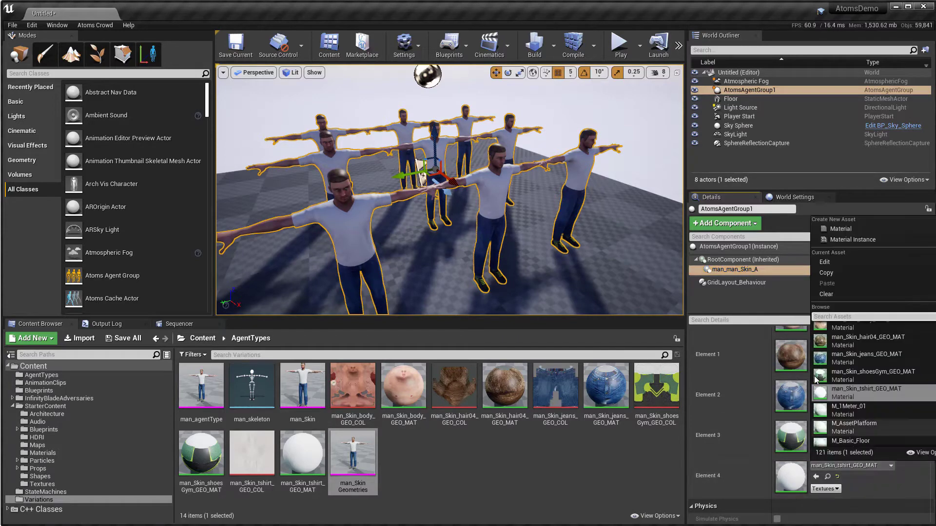
pyautogui.scroll(3, 858, 405)
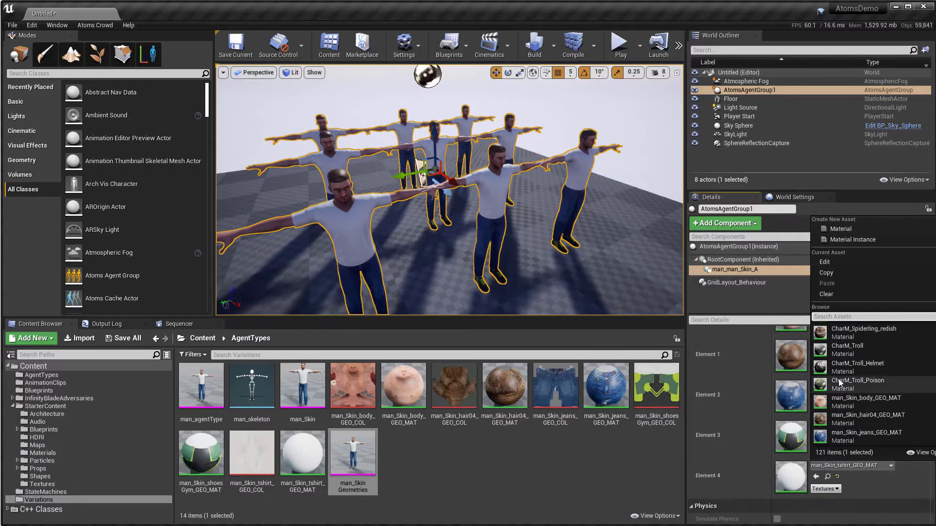
pyautogui.click(839, 381)
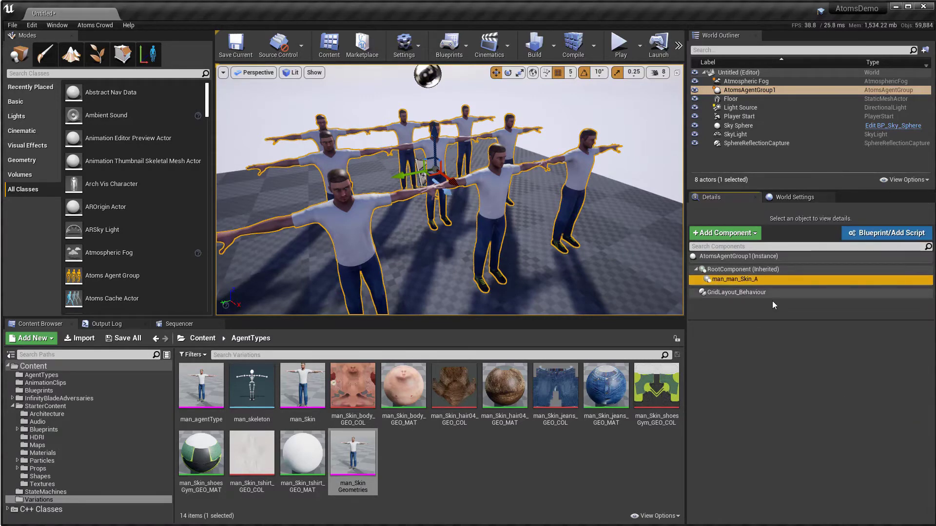
pyautogui.click(736, 291)
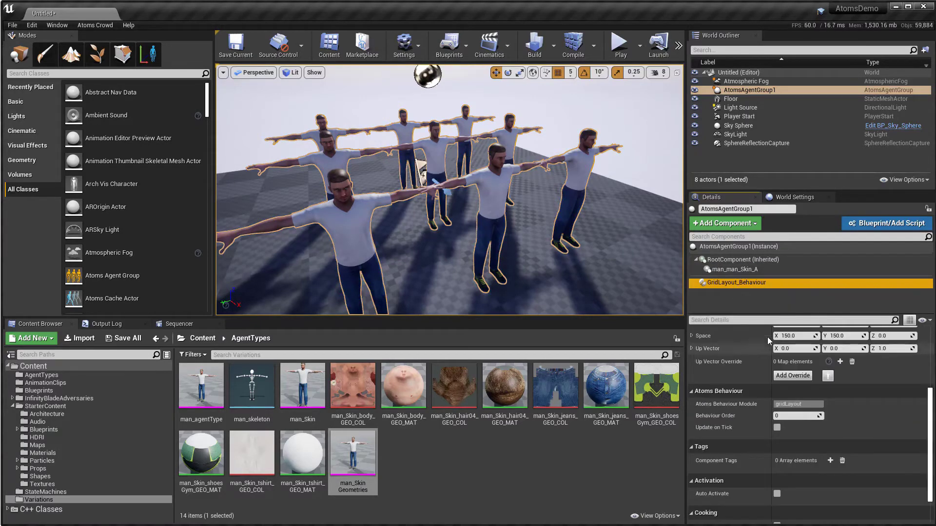
pyautogui.click(734, 269)
pyautogui.scroll(4, 753, 390)
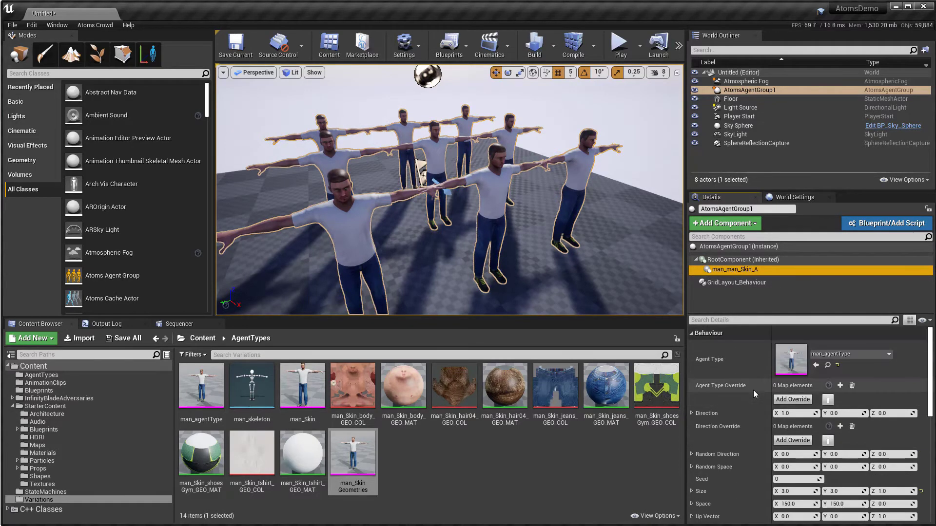
pyautogui.click(741, 90)
pyautogui.click(734, 269)
pyautogui.scroll(-5, 723, 432)
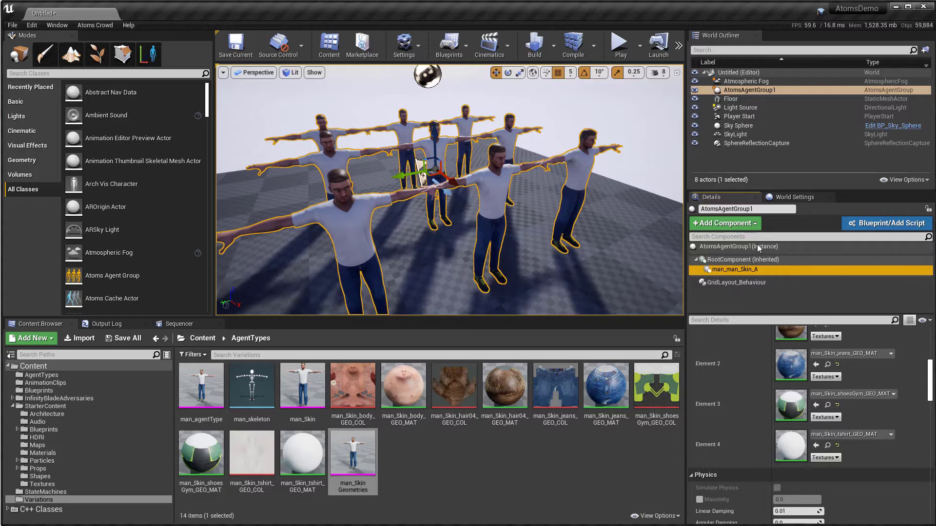
pyautogui.click(730, 247)
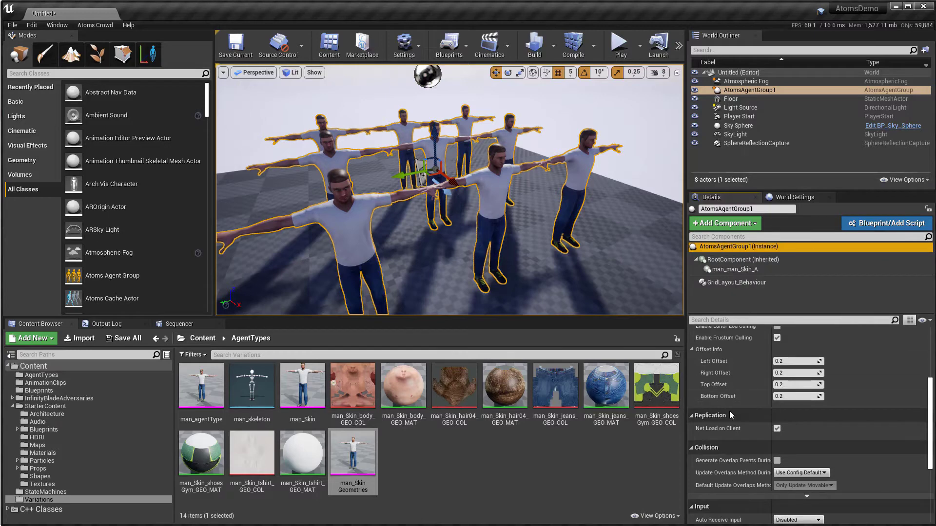
pyautogui.scroll(3, 730, 410)
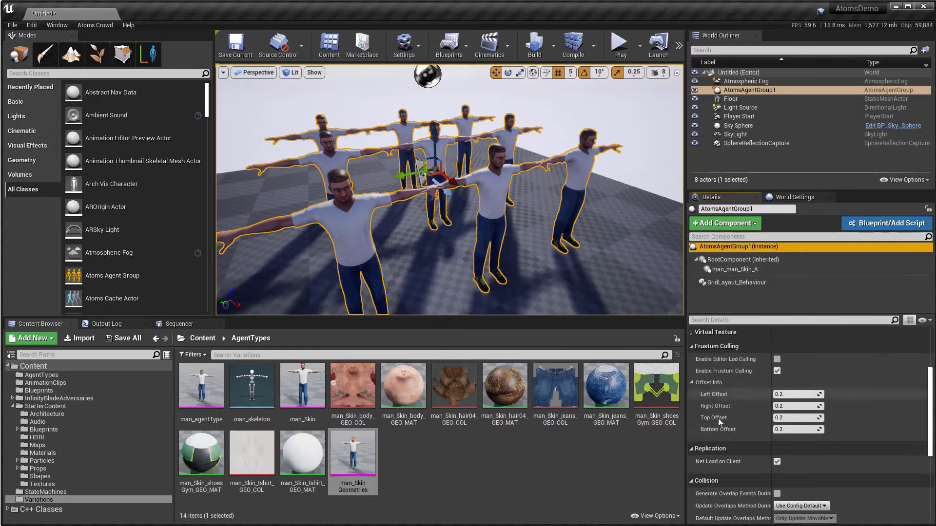
pyautogui.scroll(4, 718, 418)
pyautogui.click(691, 439)
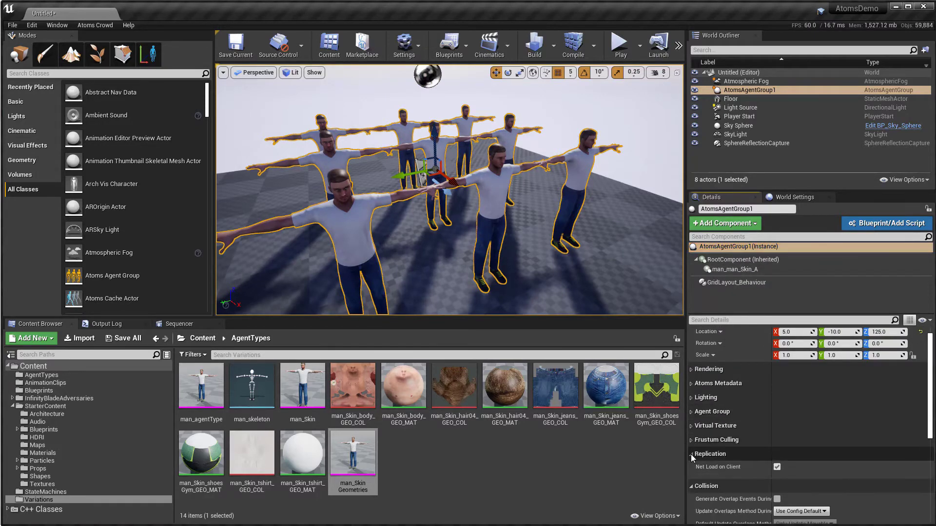
pyautogui.click(692, 455)
pyautogui.click(691, 468)
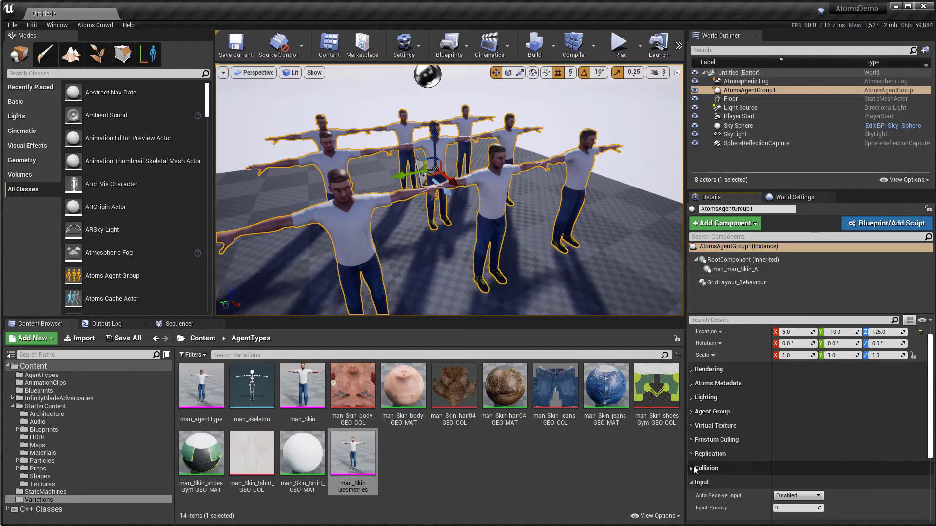
pyautogui.click(691, 398)
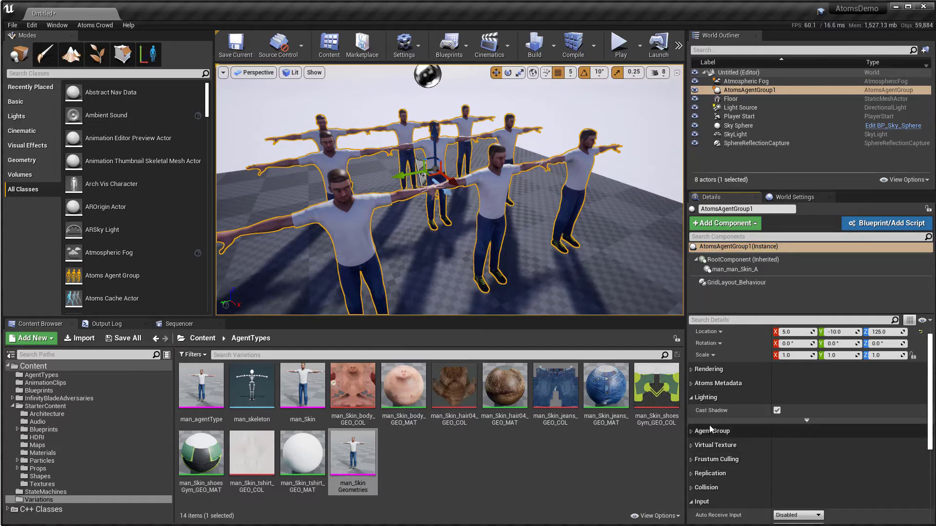
pyautogui.click(692, 502)
pyautogui.scroll(-2, 699, 499)
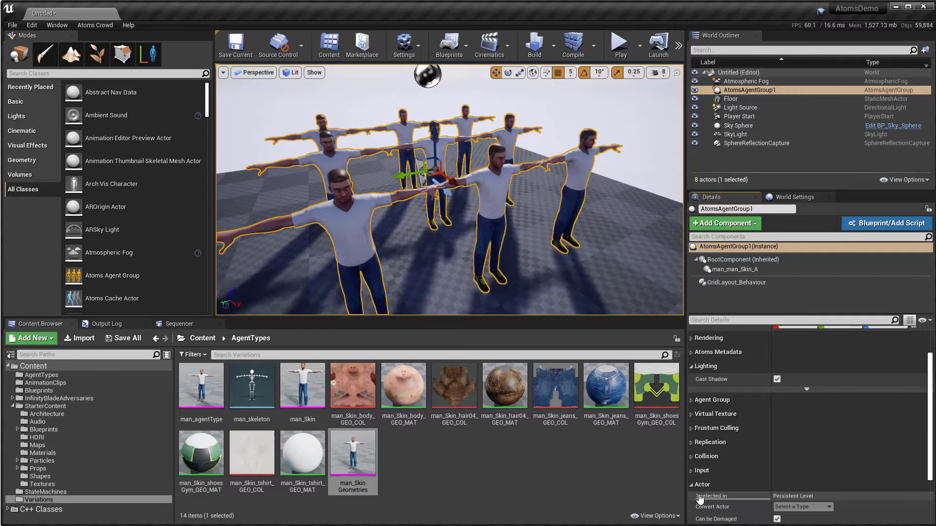
pyautogui.click(691, 484)
pyautogui.scroll(3, 694, 473)
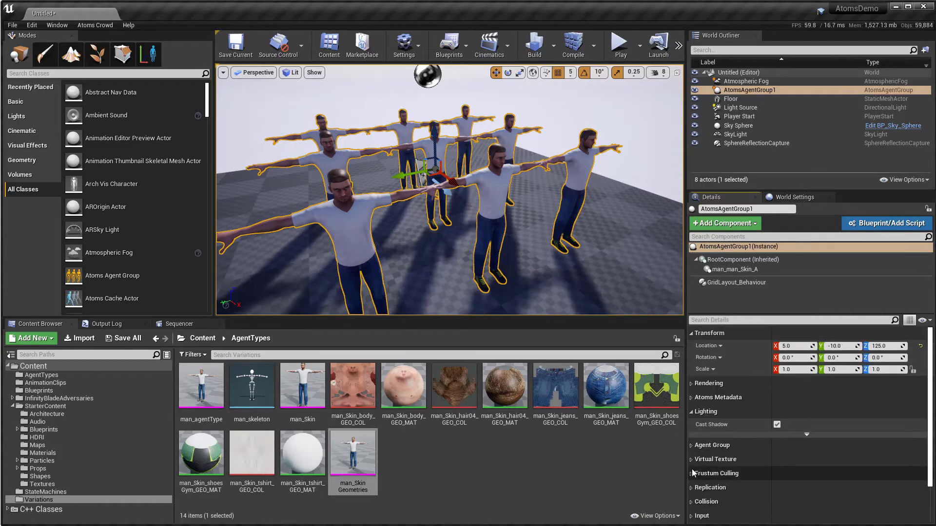
pyautogui.click(691, 384)
pyautogui.scroll(-2, 731, 415)
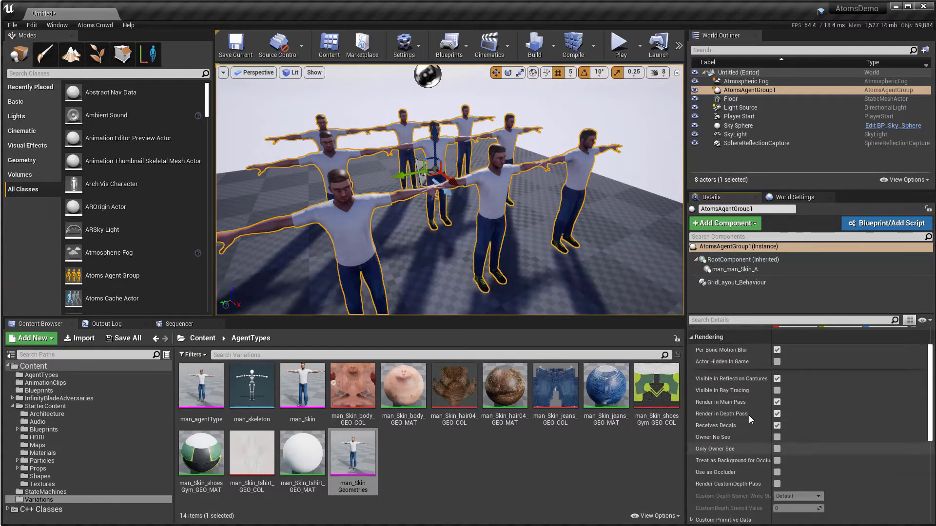
pyautogui.click(739, 273)
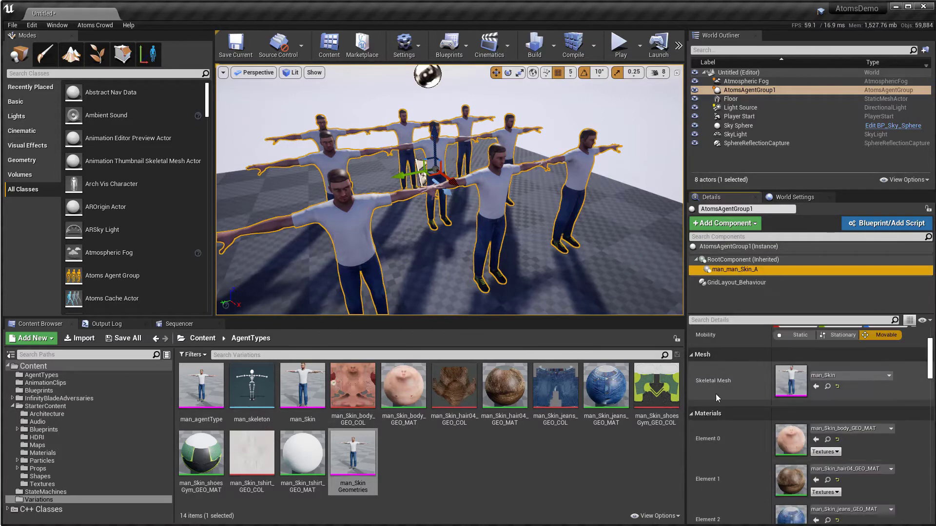
pyautogui.scroll(-10, 716, 396)
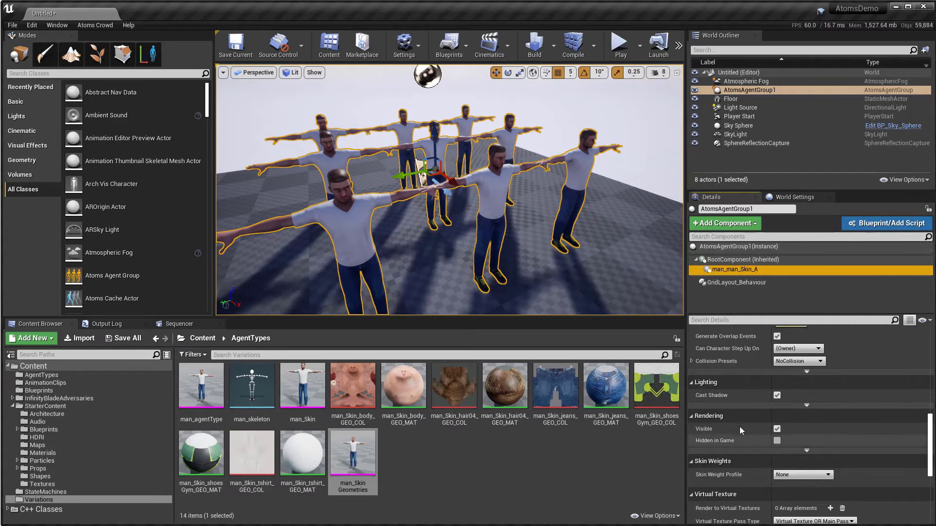
pyautogui.click(717, 247)
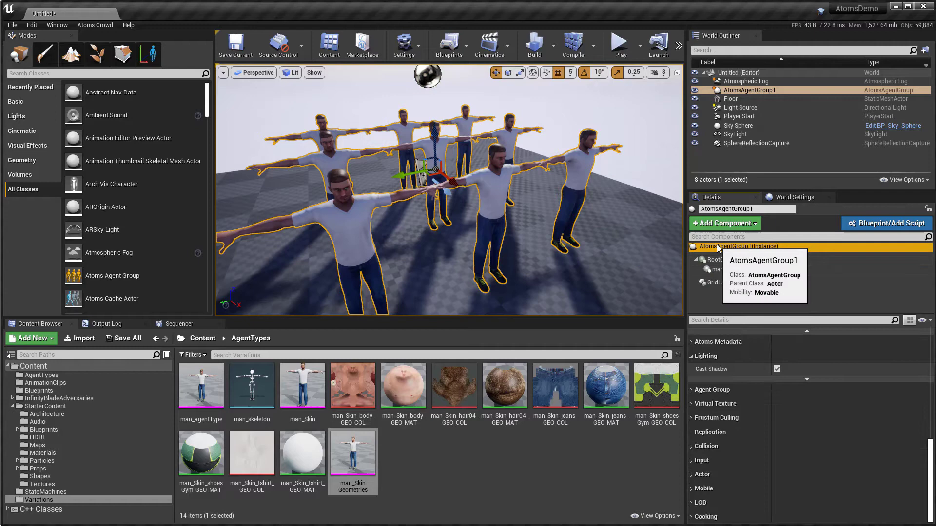
pyautogui.scroll(2, 712, 425)
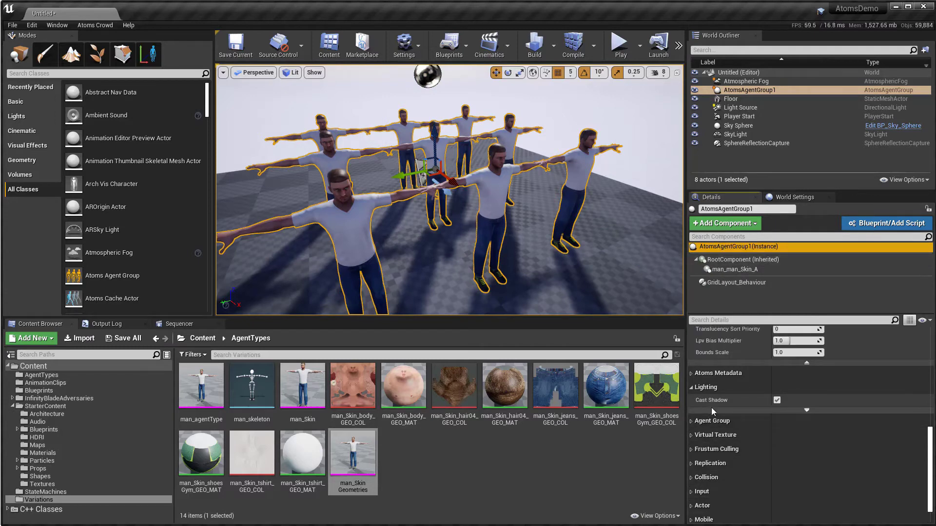
pyautogui.click(806, 410)
pyautogui.click(777, 400)
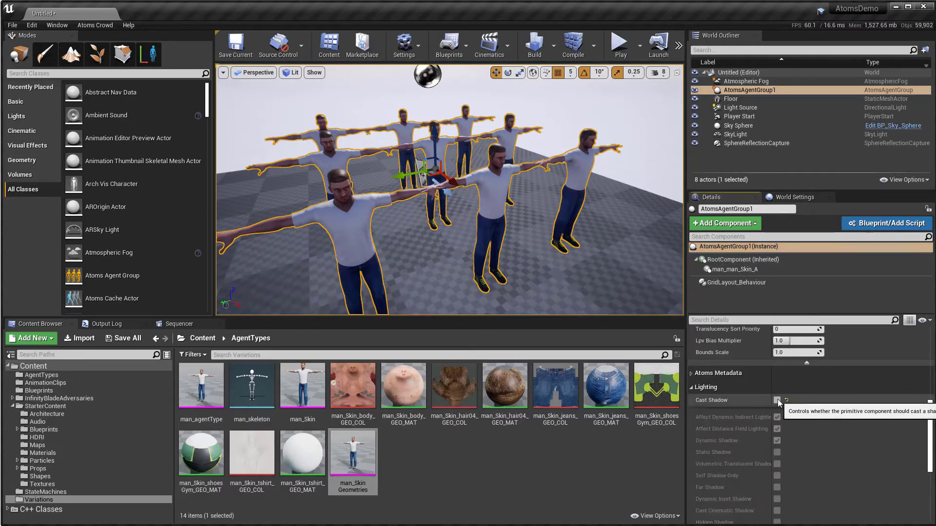
pyautogui.click(777, 401)
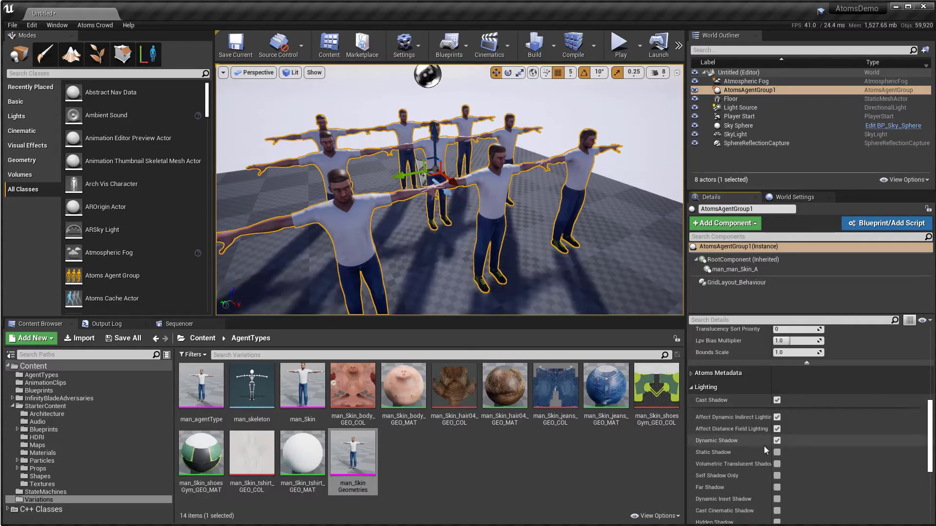
pyautogui.click(692, 389)
pyautogui.scroll(5, 722, 391)
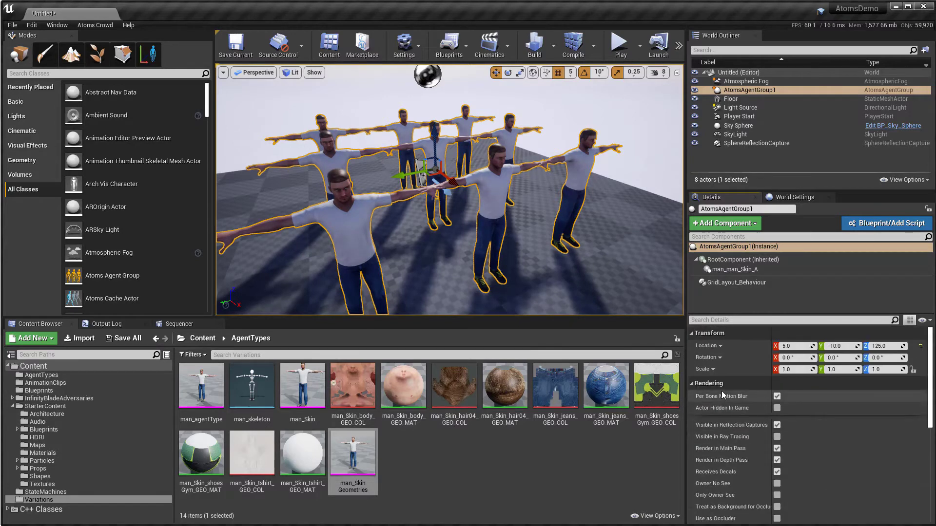
pyautogui.click(693, 383)
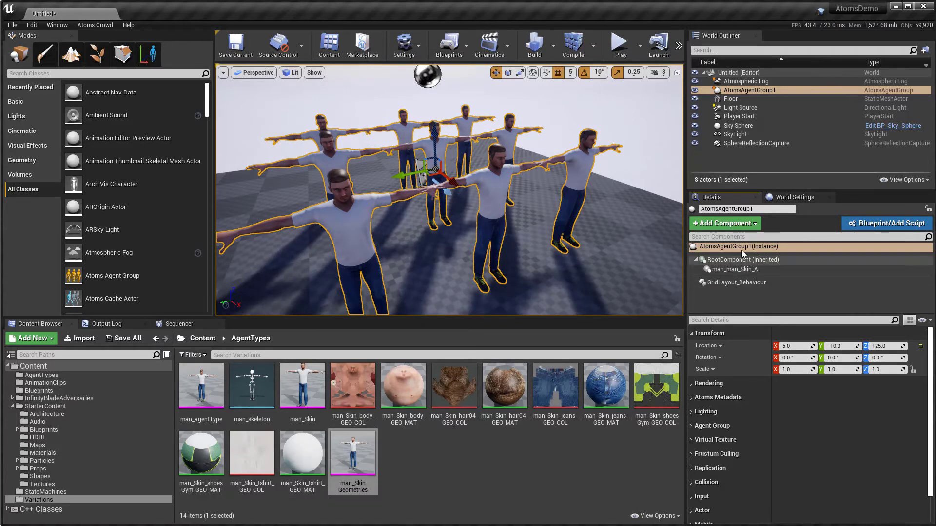
# Step: Add a Skeletal Mesh Instanced component to the agent group by filtering the component list for 'skel'
pyautogui.click(744, 224)
pyautogui.scroll(-10, 753, 293)
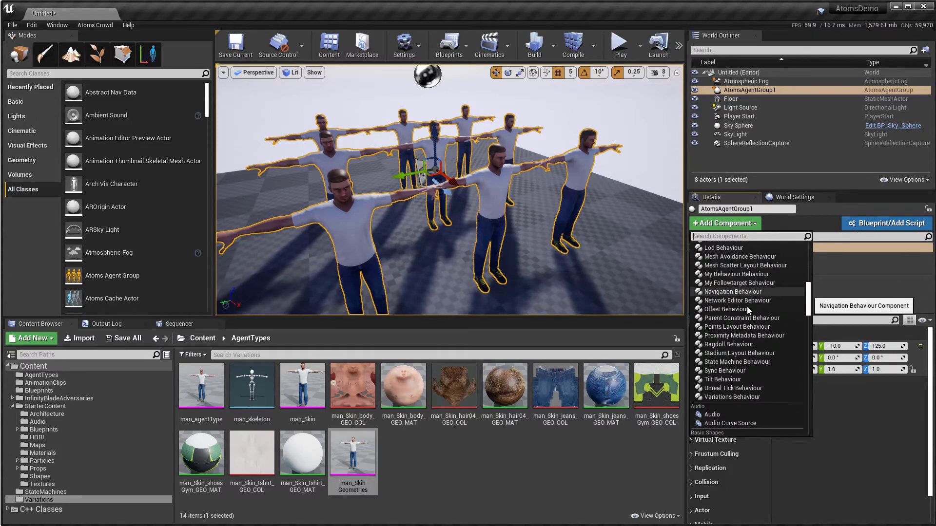
pyautogui.scroll(8, 748, 312)
pyautogui.write('skele')
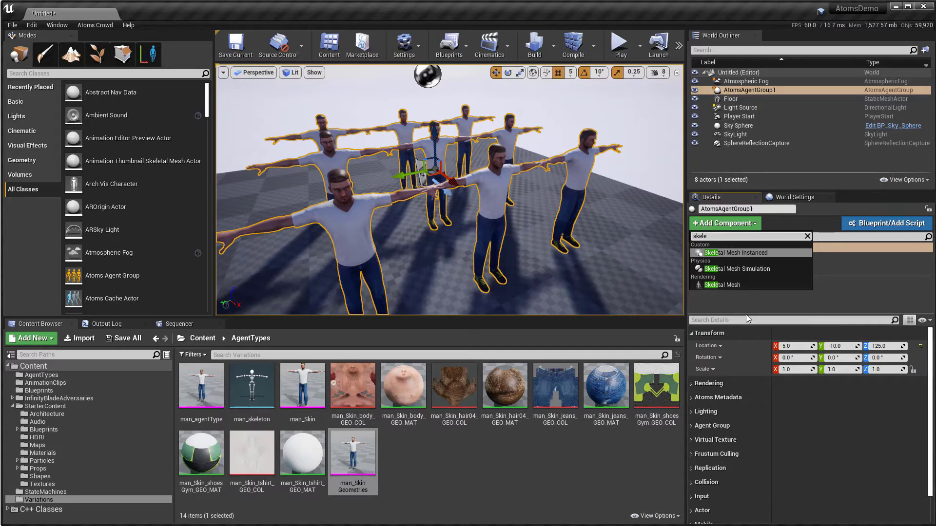
pyautogui.press('Down')
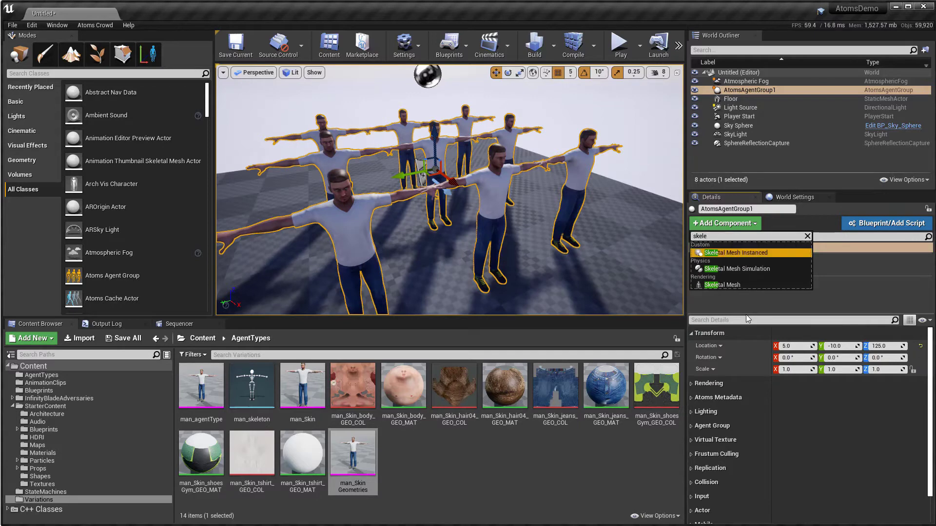
pyautogui.press('Return')
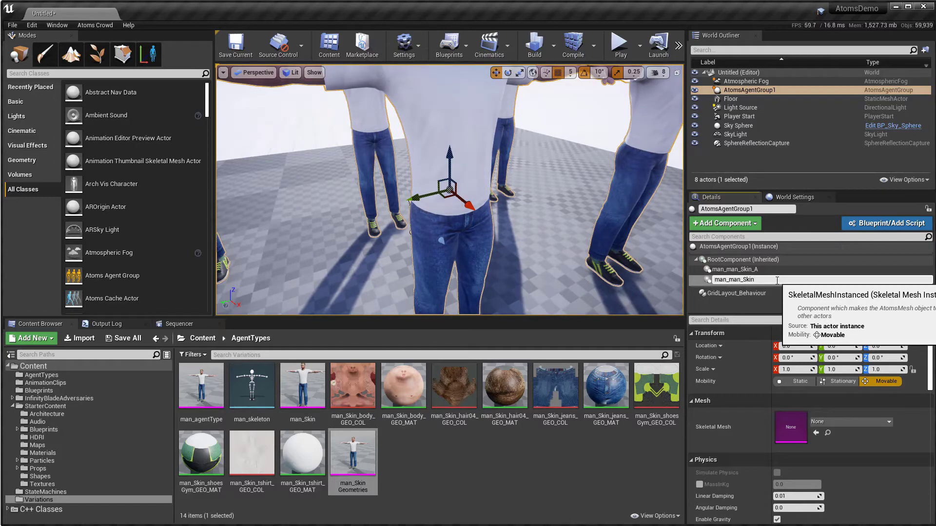
# Step: Name the new component man_man_Skin and select it in the agent group
pyautogui.press('Return')
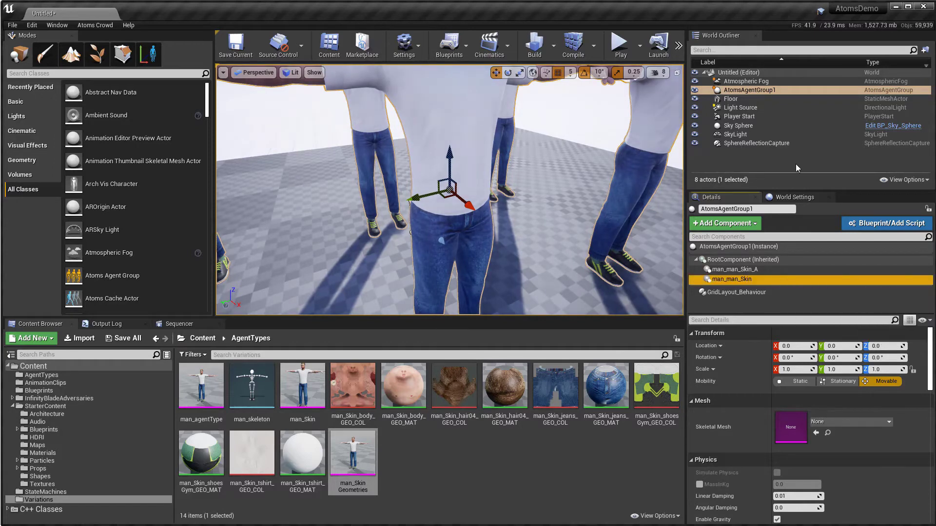
pyautogui.click(730, 99)
pyautogui.click(736, 91)
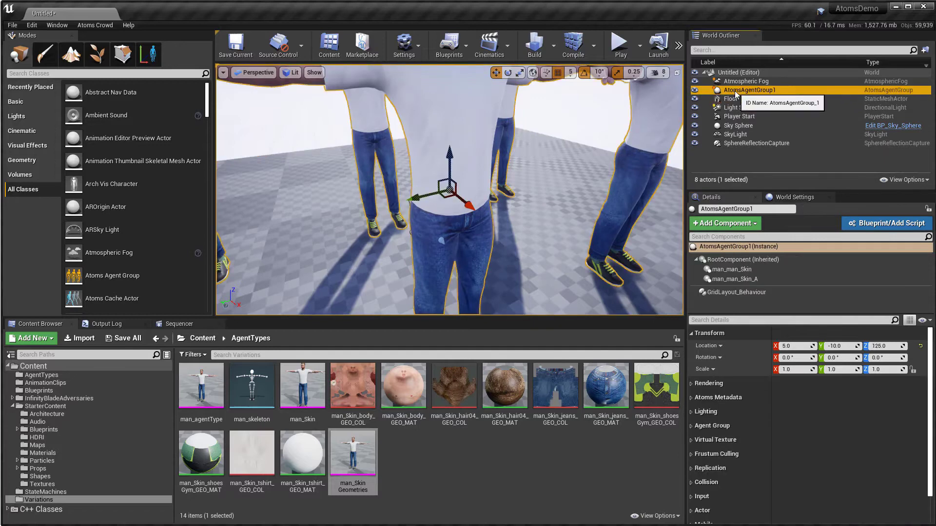
pyautogui.click(746, 271)
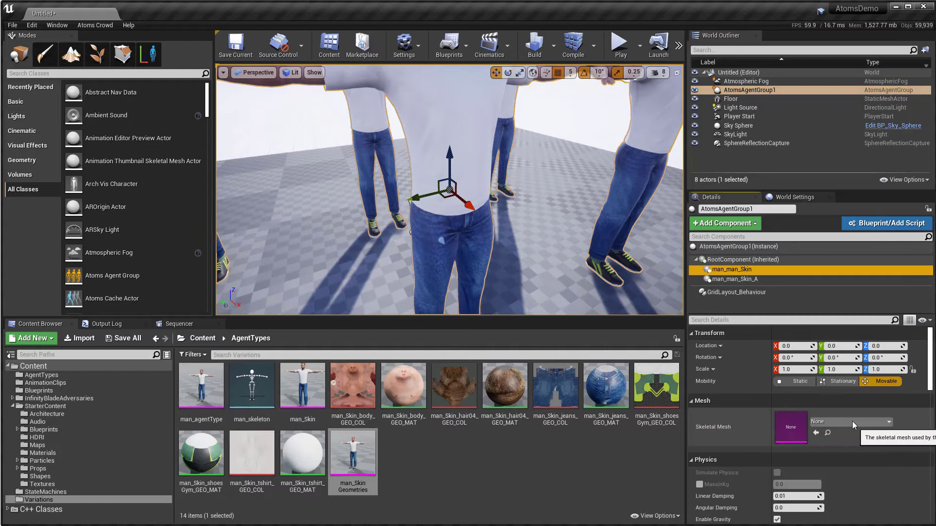
# Step: Assign the man_Skin skeletal mesh to man_man_Skin by searching 'man_skin', then reselect the agent group
pyautogui.click(852, 421)
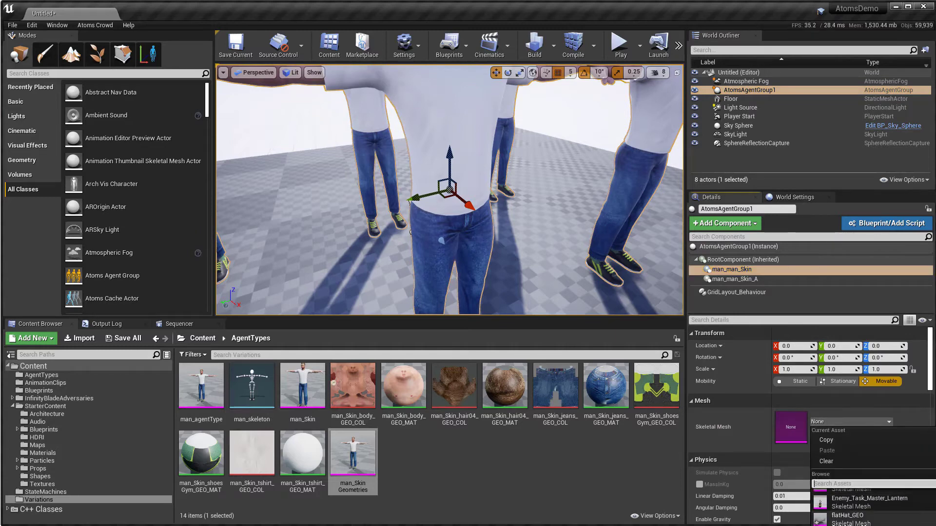
pyautogui.hotkey('alt', 'Tab')
pyautogui.click(838, 420)
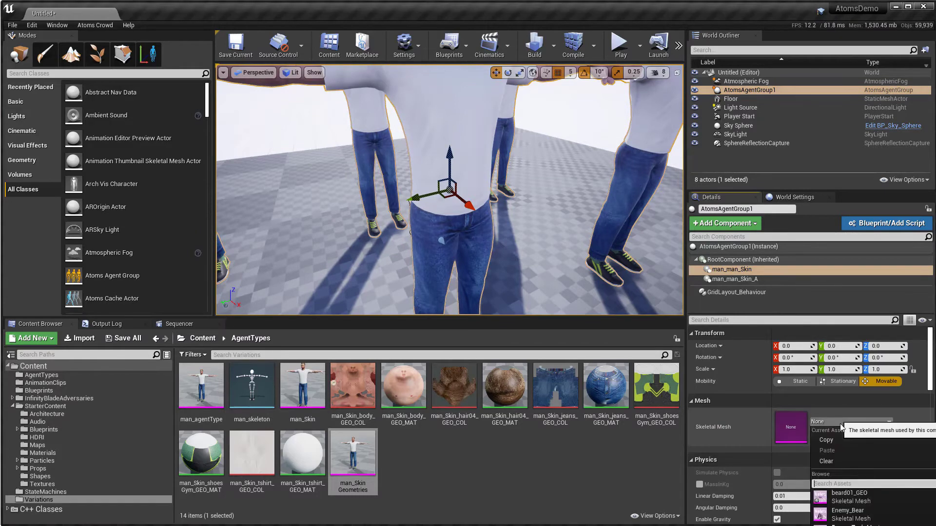
pyautogui.click(853, 482)
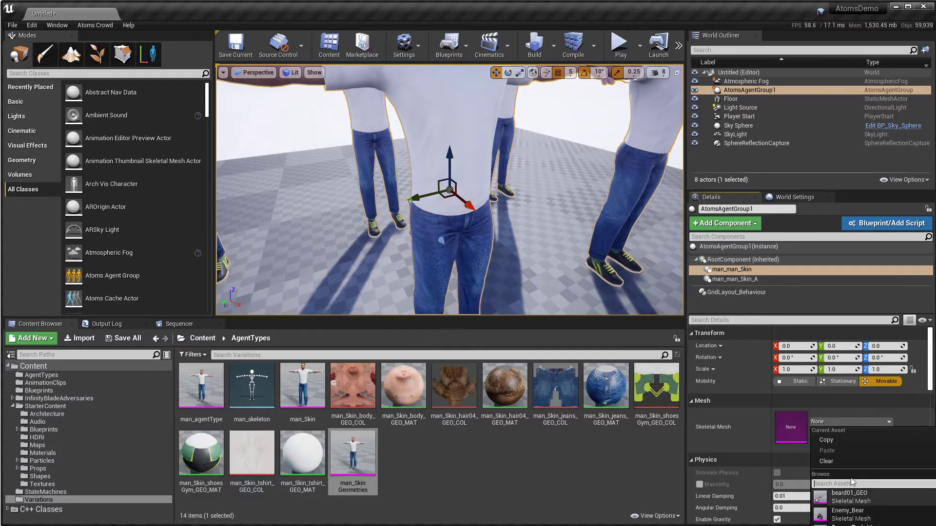
pyautogui.write('man_skin')
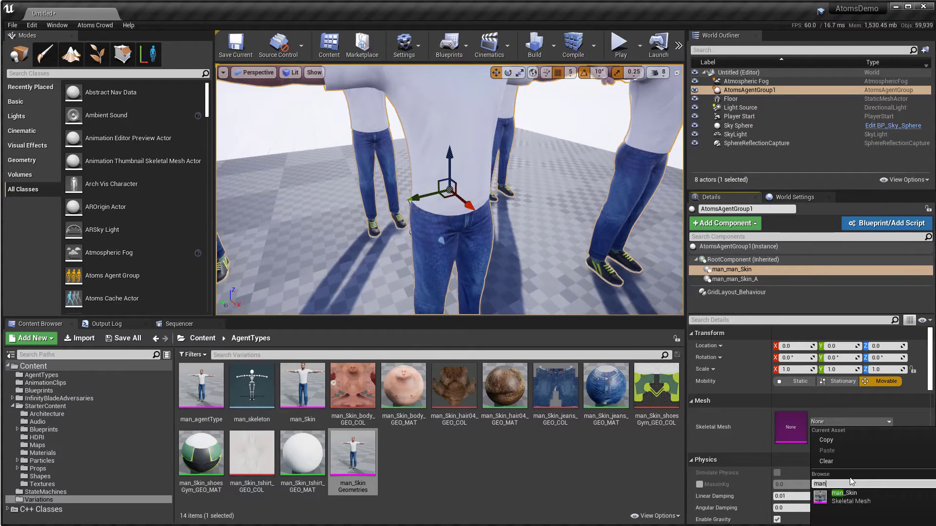
pyautogui.click(850, 497)
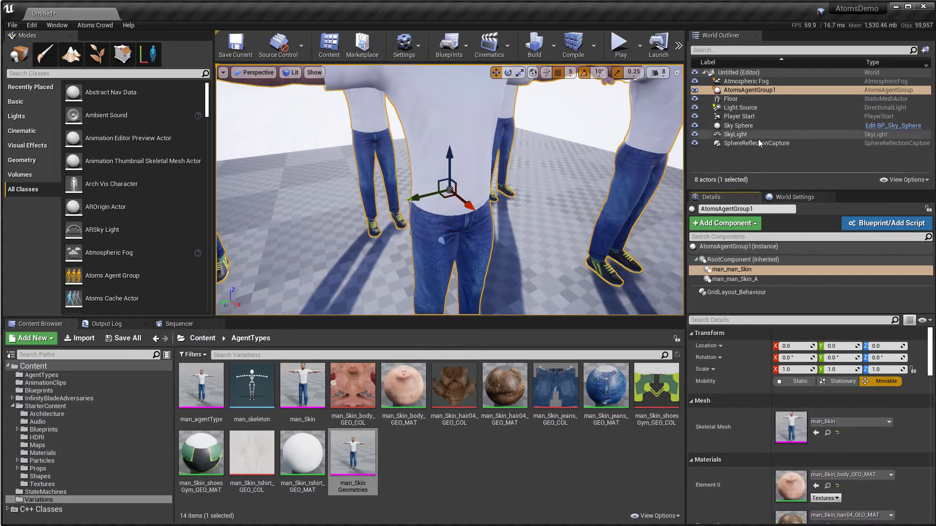
pyautogui.click(737, 116)
pyautogui.click(731, 91)
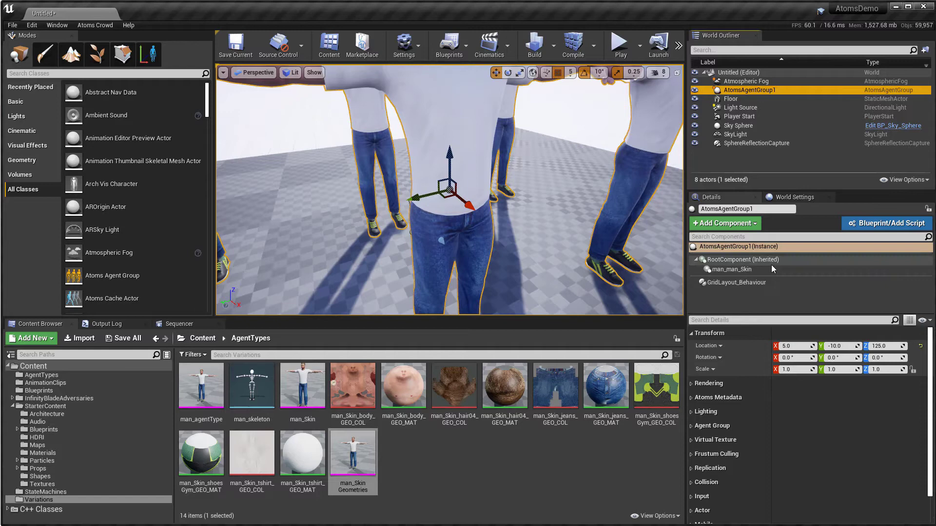
# Step: Set man_man_Skin's Element 4 material to CharM_Troll_Helmet
pyautogui.click(733, 271)
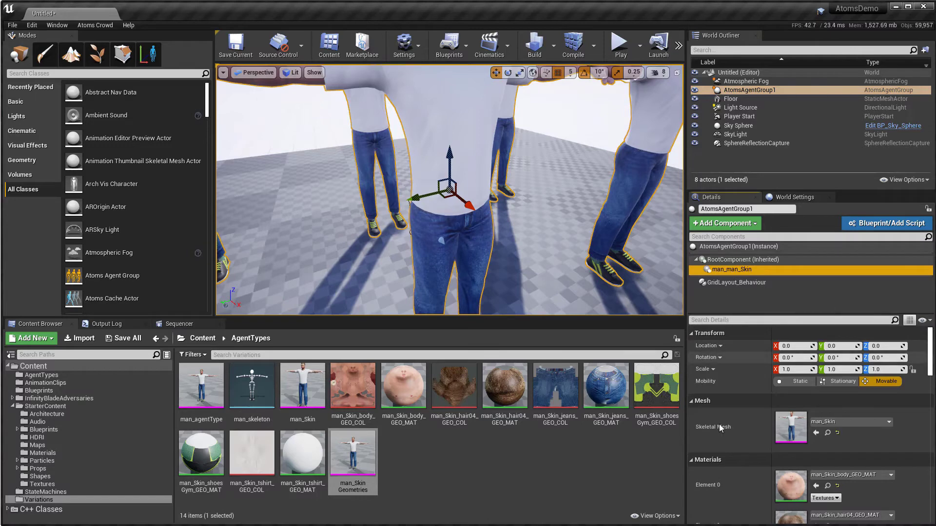
pyautogui.scroll(-8, 719, 429)
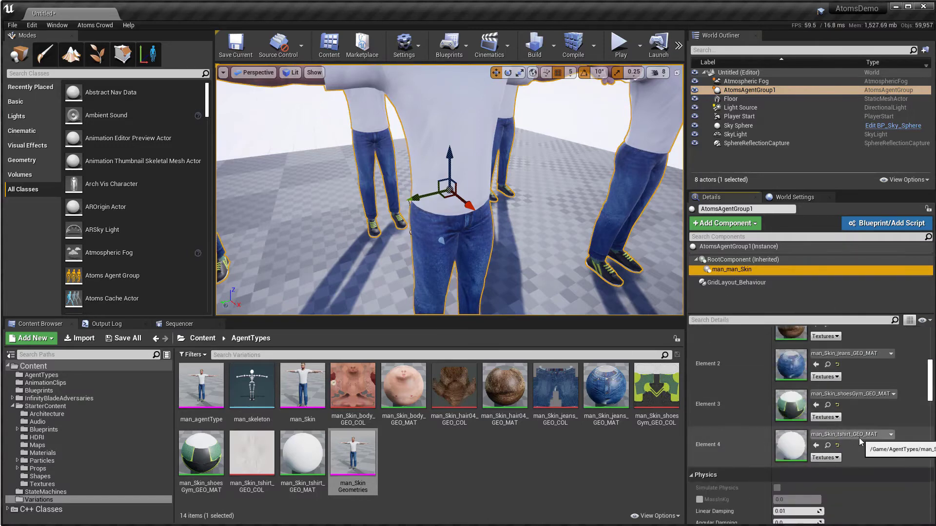
pyautogui.click(859, 436)
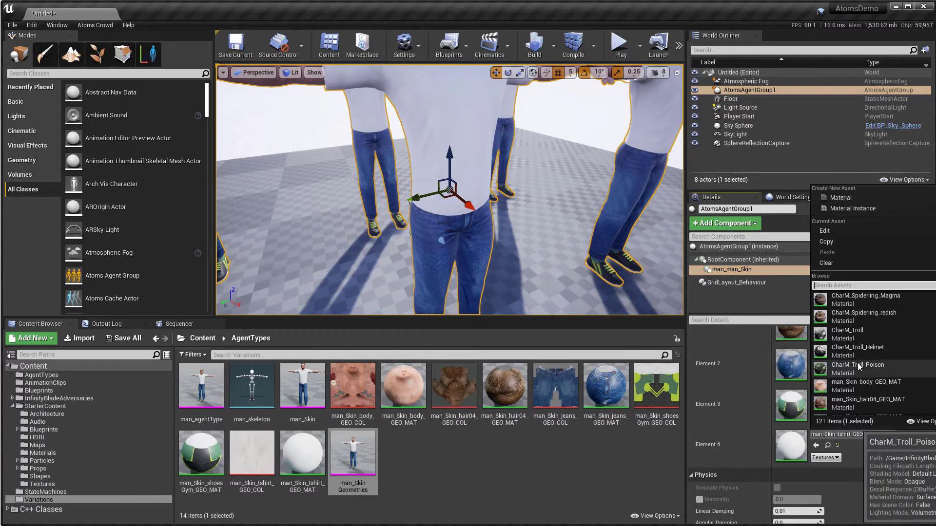
pyautogui.click(856, 351)
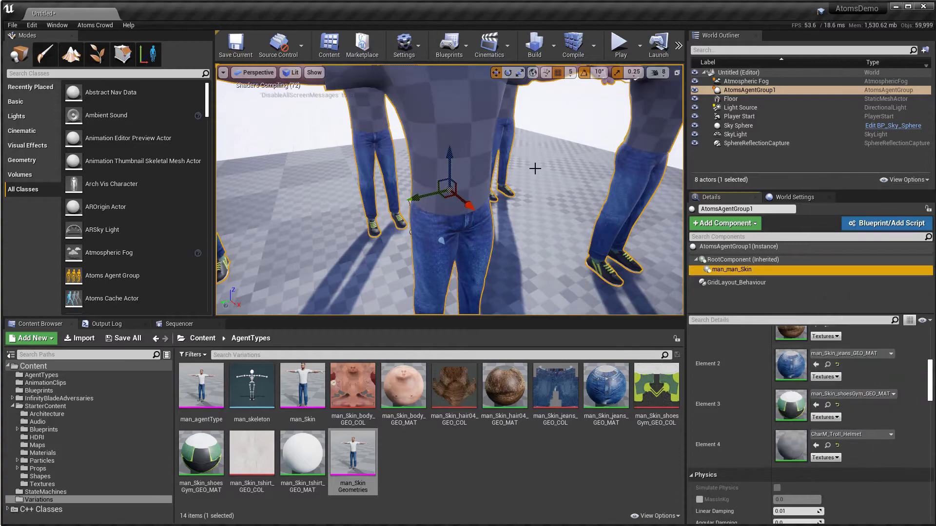
pyautogui.scroll(-5, 478, 213)
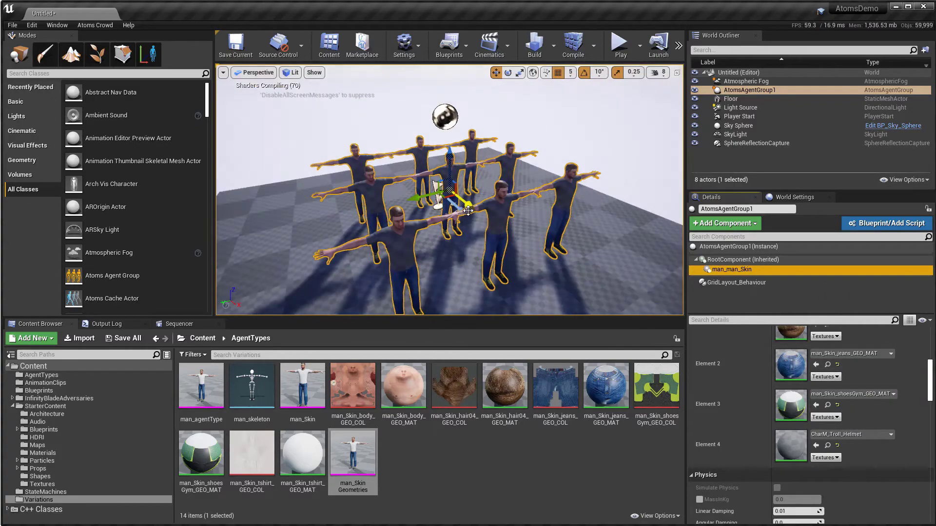
pyautogui.scroll(4, 459, 200)
# Step: Orbit into the crowd to view the dark shirts and review man_man_Skin's material slots
pyautogui.keyDown('alt'); pyautogui.moveTo(436, 187); pyautogui.dragTo(477, 262); pyautogui.keyUp('alt')
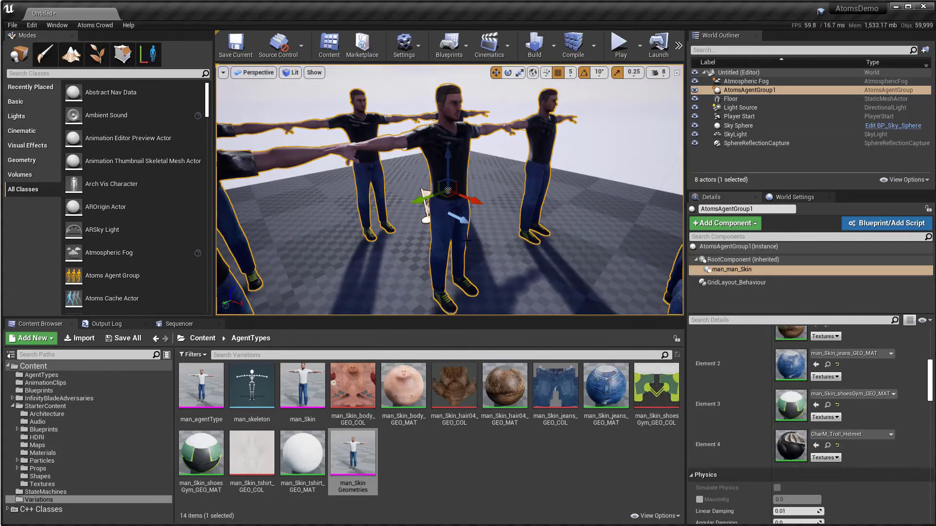
pyautogui.keyDown('alt'); pyautogui.moveTo(358, 211); pyautogui.dragTo(463, 233); pyautogui.keyUp('alt')
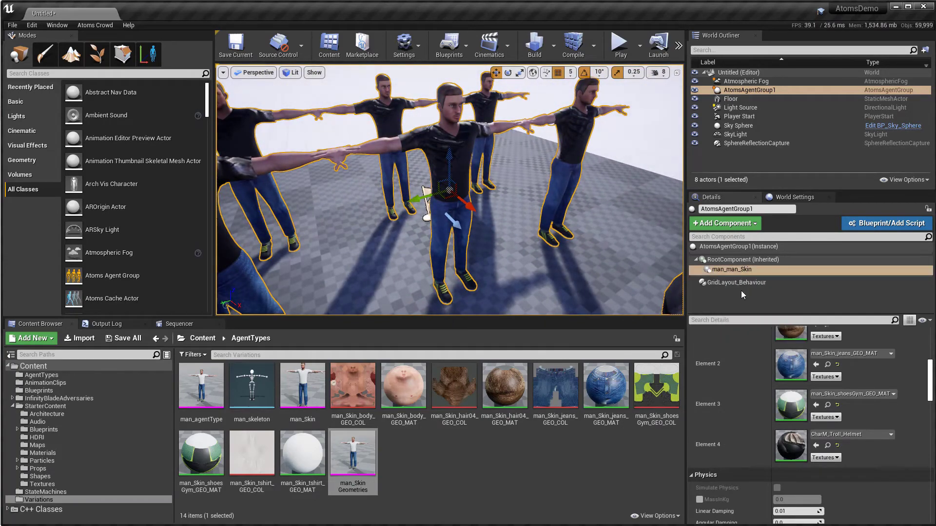
pyautogui.click(738, 273)
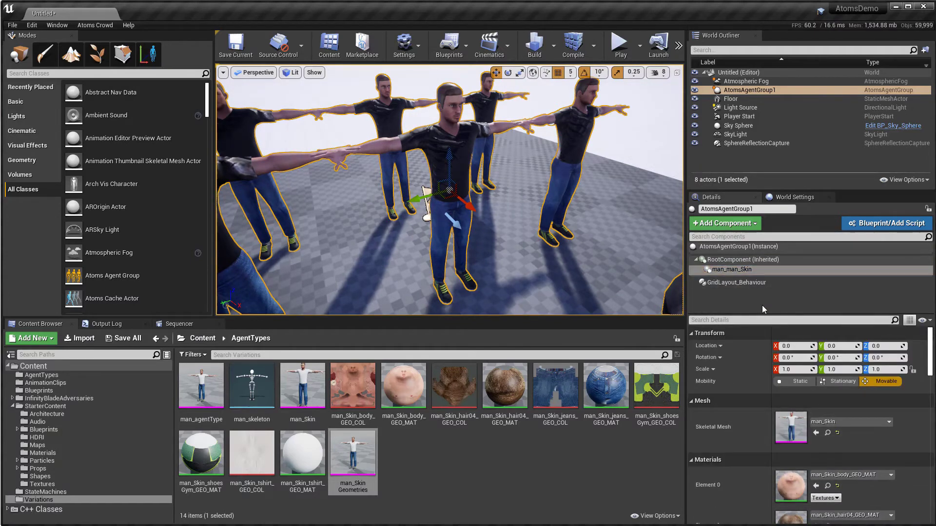
pyautogui.scroll(-10, 715, 448)
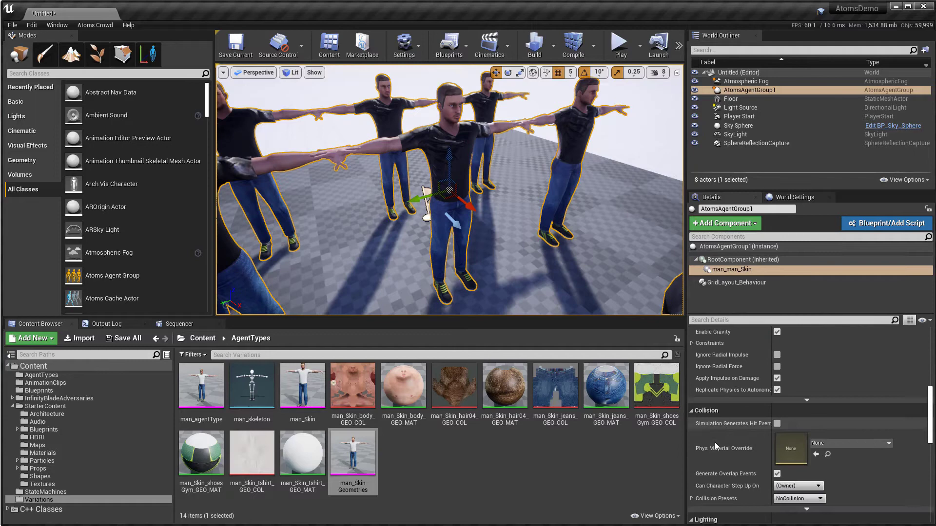
pyautogui.scroll(8, 714, 442)
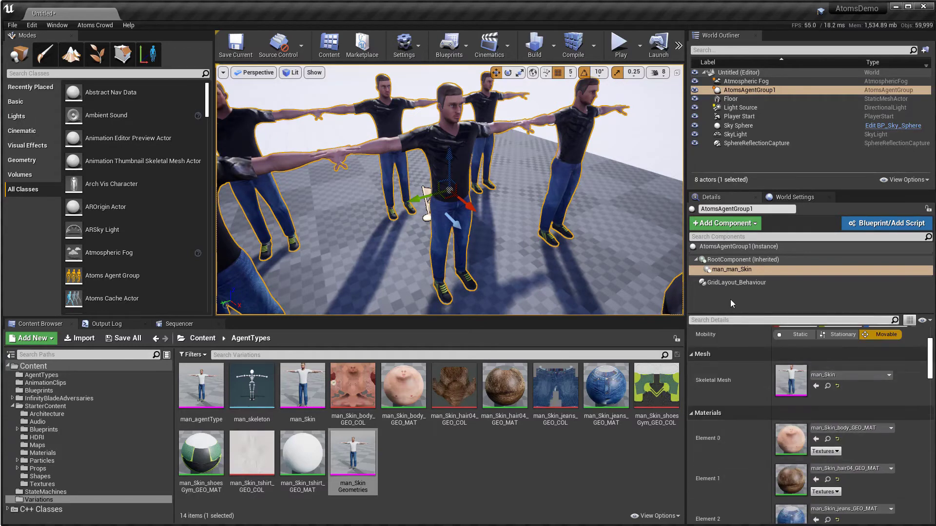
pyautogui.scroll(3, 726, 388)
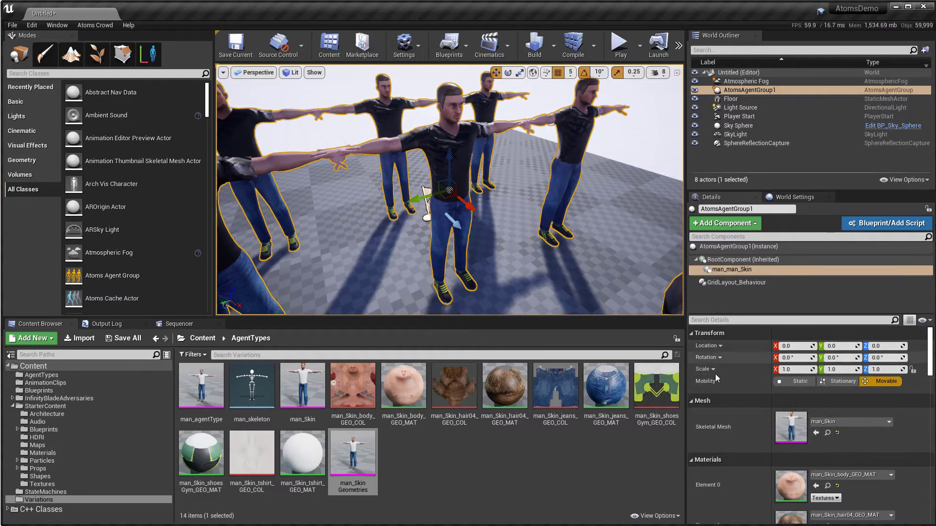
# Step: Add a Variations Behaviour component to the agent group
pyautogui.click(732, 283)
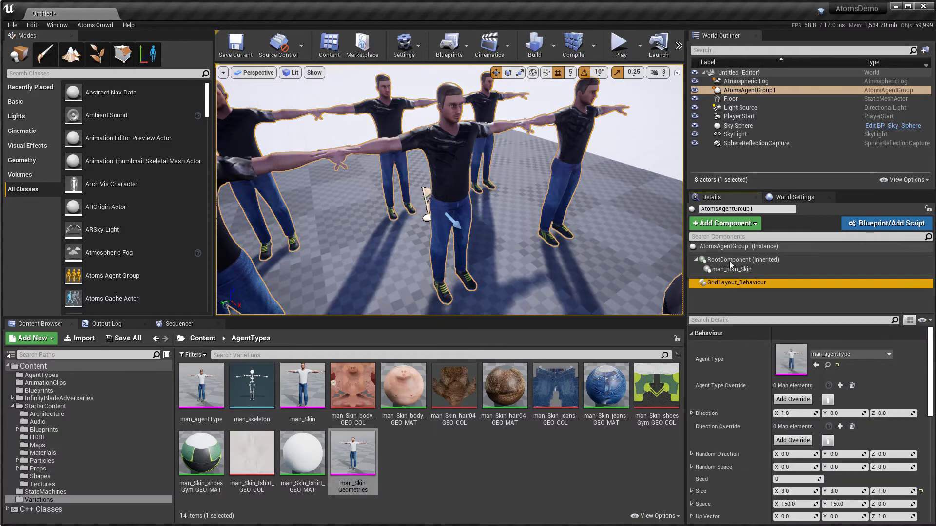
pyautogui.click(731, 224)
pyautogui.scroll(-10, 732, 343)
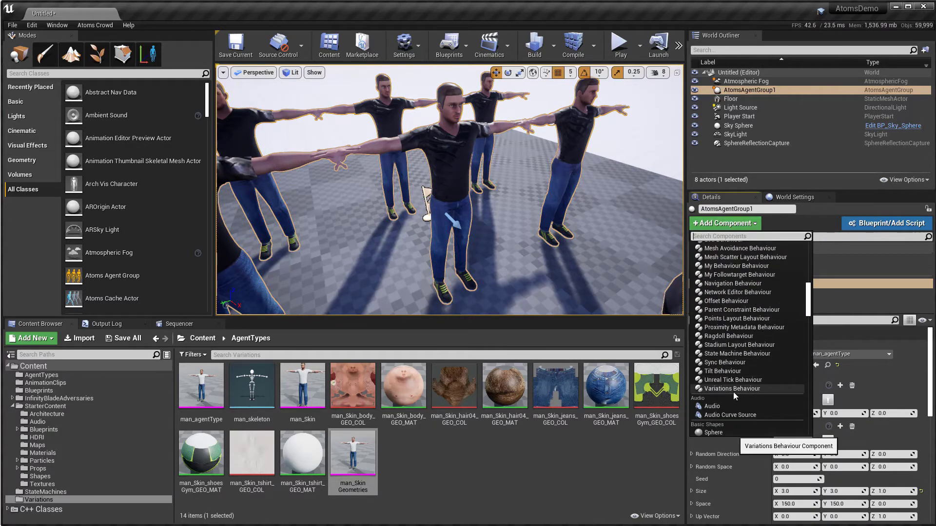
pyautogui.click(733, 389)
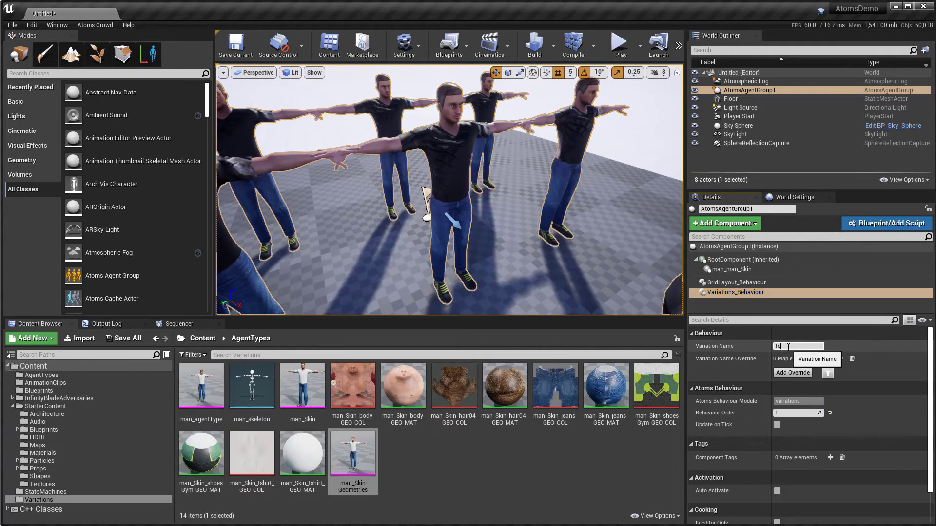
# Step: Open NewAtomsAgentVariationsAsset in the Variations folder, check its foo key, then reselect AtomsAgentGroup1
pyautogui.click(210, 340)
pyautogui.doubleClick(502, 397)
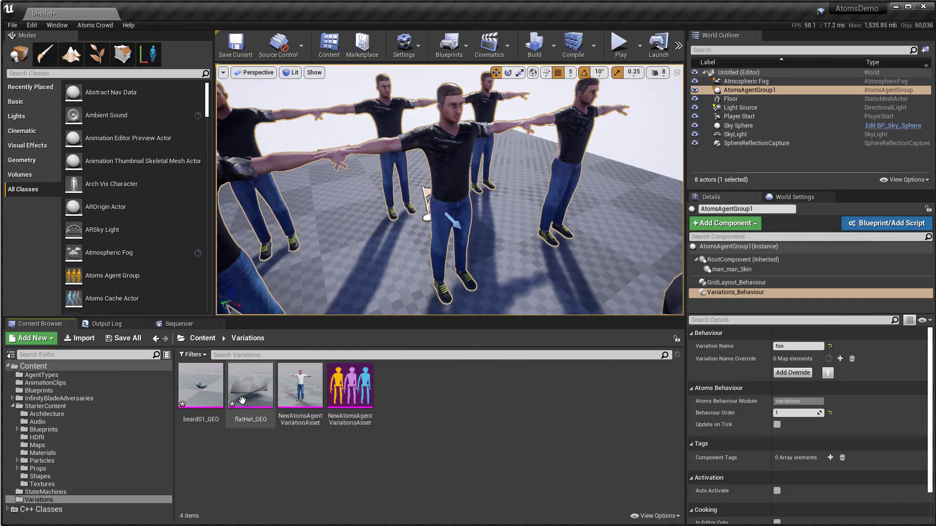
pyautogui.doubleClick(357, 396)
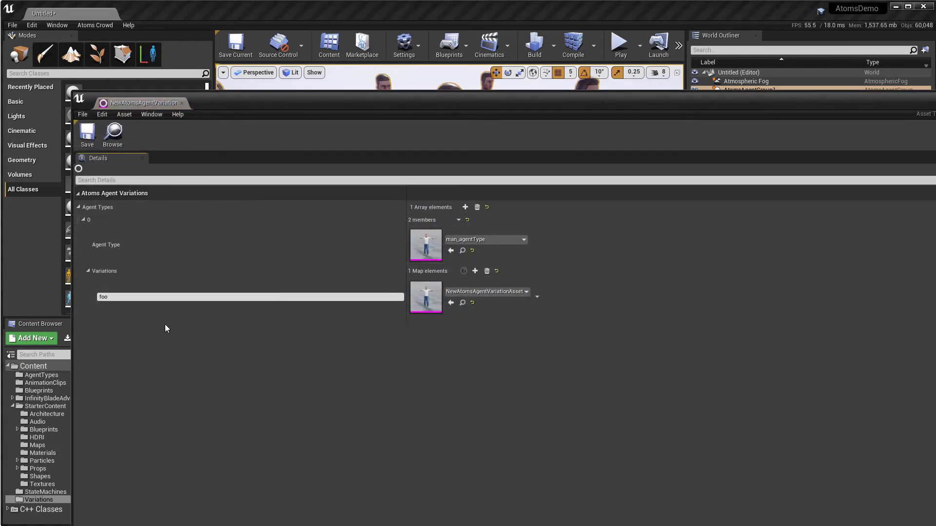
pyautogui.click(161, 297)
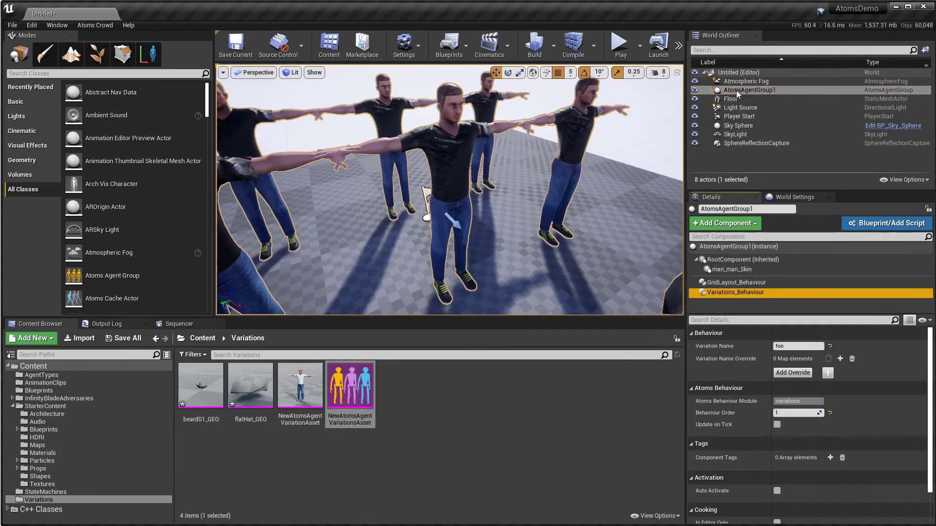
pyautogui.click(736, 90)
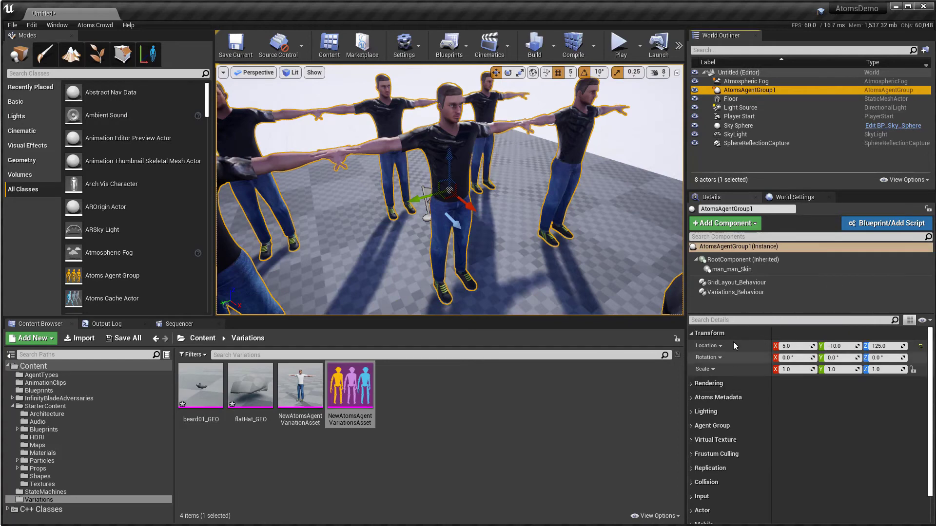
# Step: Assign NewAtomsAgentVariationsAsset to the Variation slot in AtomsAgentGroup1's Agent Group settings
pyautogui.click(729, 270)
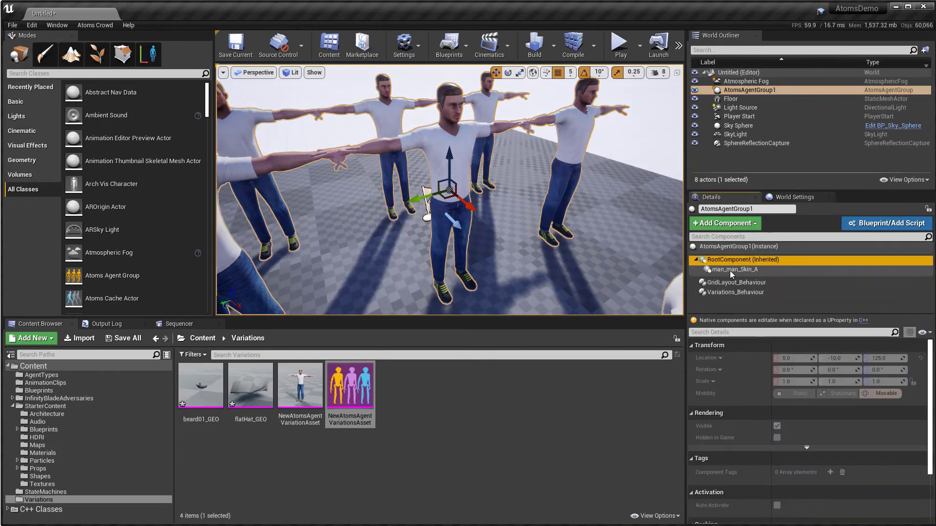
pyautogui.click(733, 91)
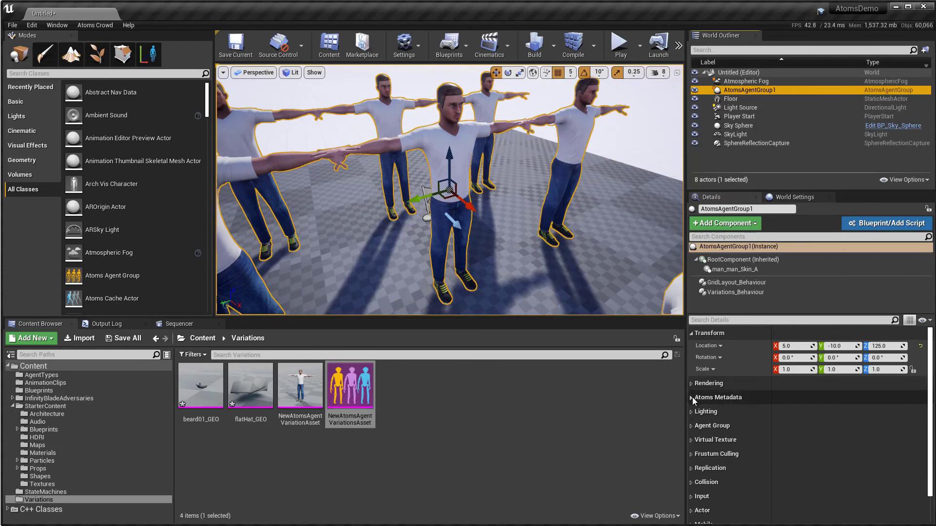
pyautogui.click(715, 248)
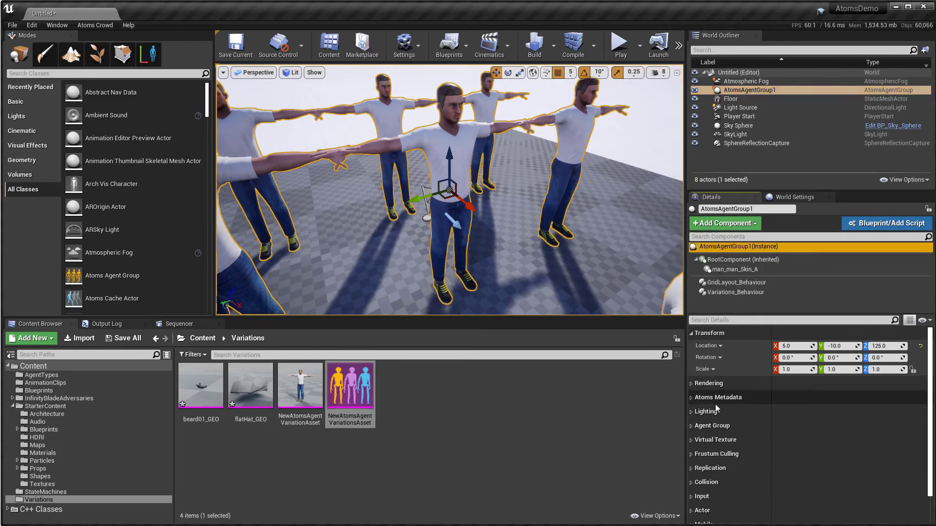
pyautogui.click(691, 426)
pyautogui.scroll(-2, 748, 466)
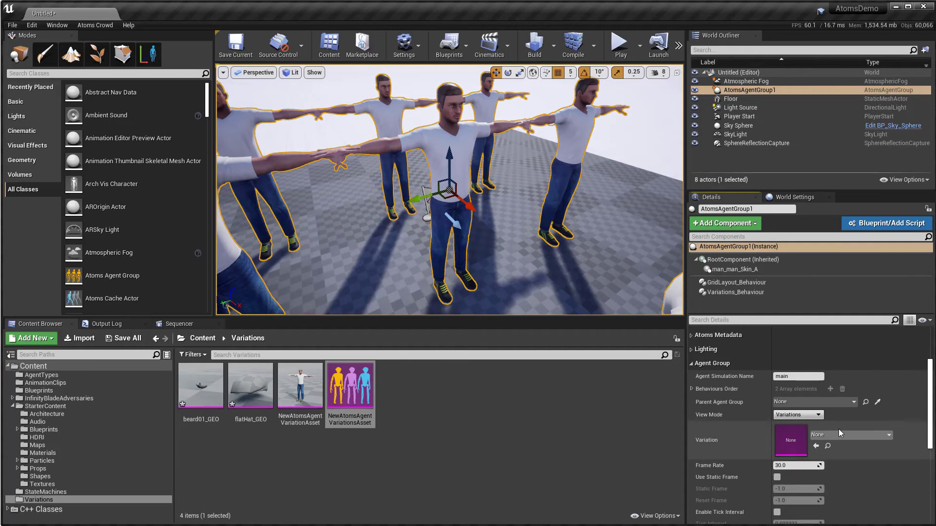
pyautogui.moveTo(350, 390); pyautogui.dragTo(791, 441)
# Step: Keep the view mode on Variations and look at the flat-capped agents
pyautogui.click(794, 417)
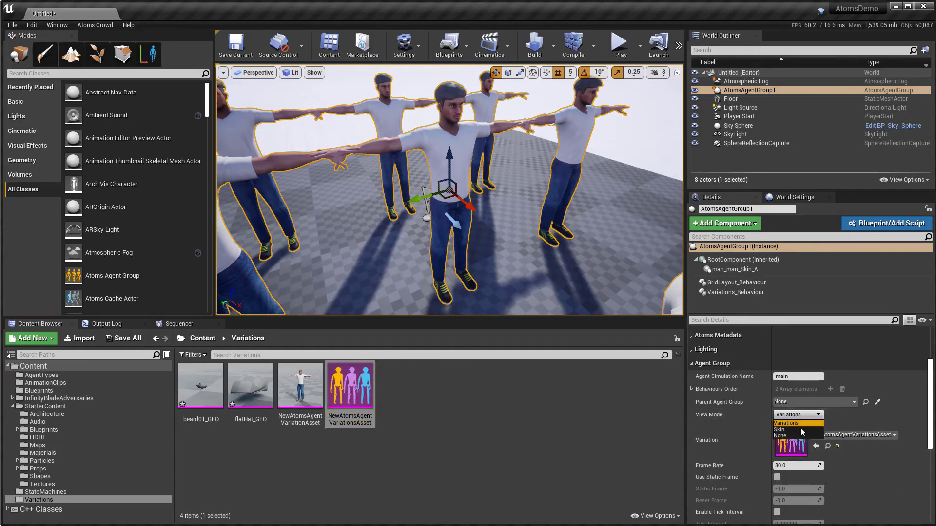
pyautogui.click(790, 423)
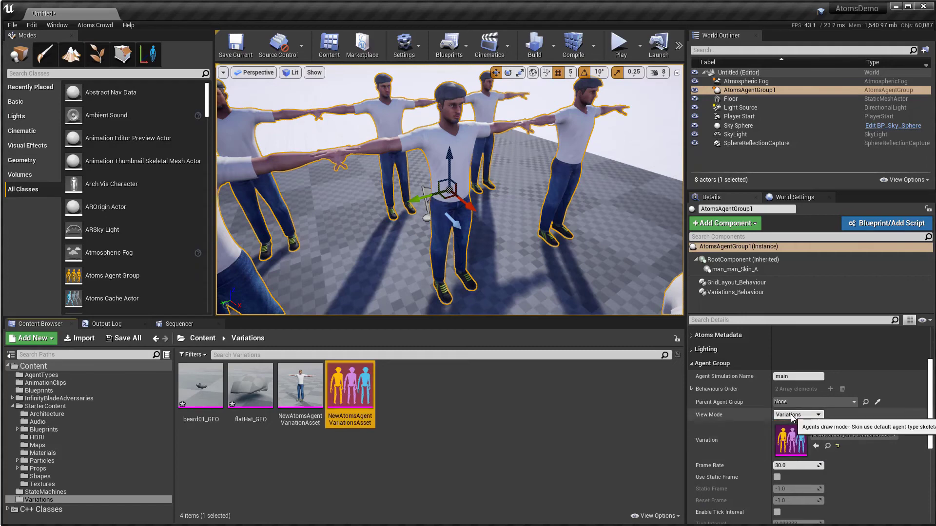
pyautogui.moveTo(540, 129); pyautogui.dragTo(517, 132, button='right')
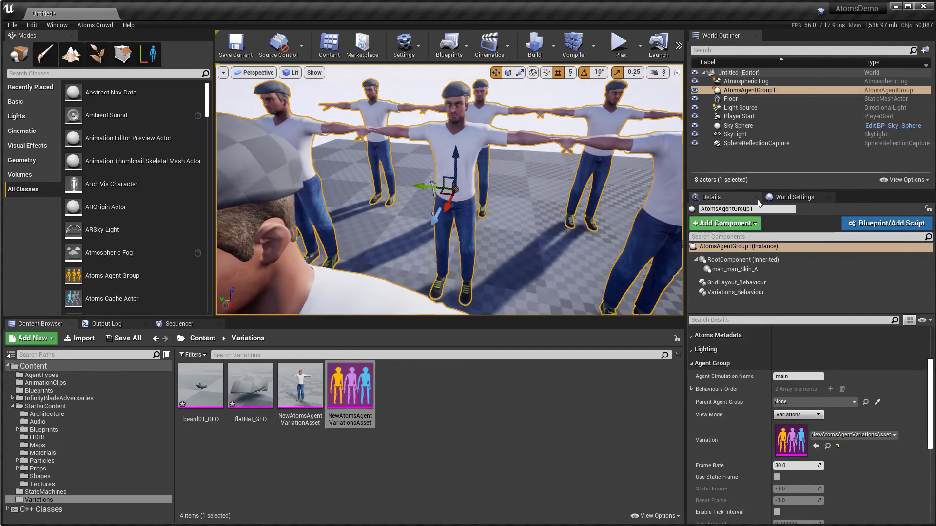
pyautogui.click(731, 99)
# Step: Reselect AtomsAgentGroup1, then review the foo entry in NewAtomsAgentVariationsAsset and close it
pyautogui.click(731, 91)
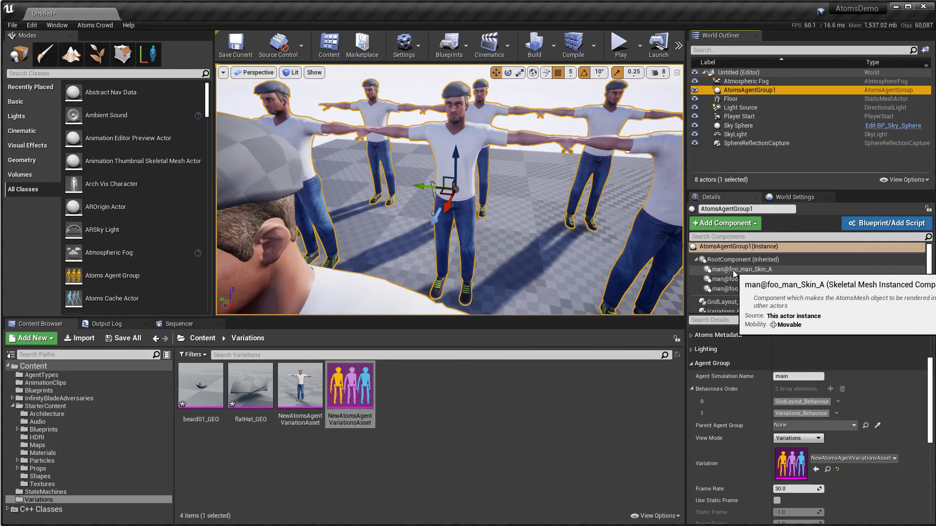
pyautogui.doubleClick(350, 388)
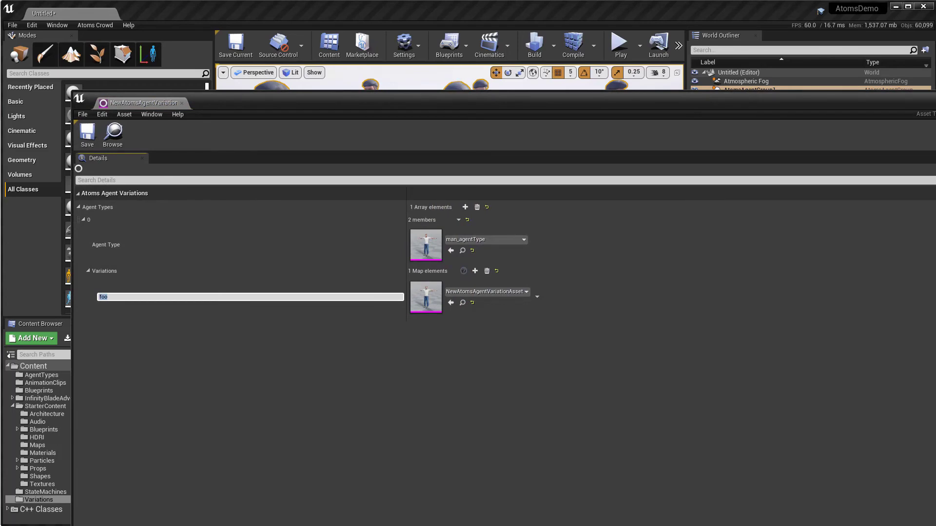
pyautogui.hotkey('alt', 'Tab')
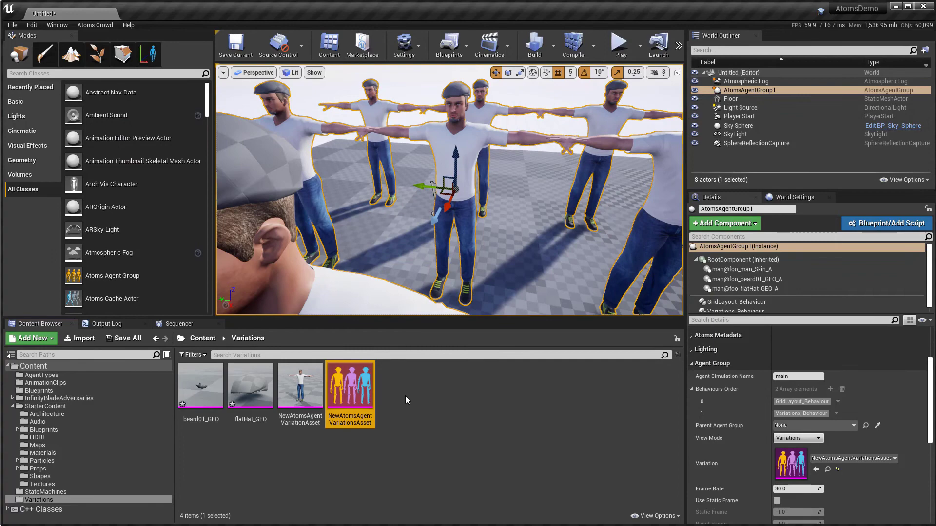
pyautogui.doubleClick(300, 390)
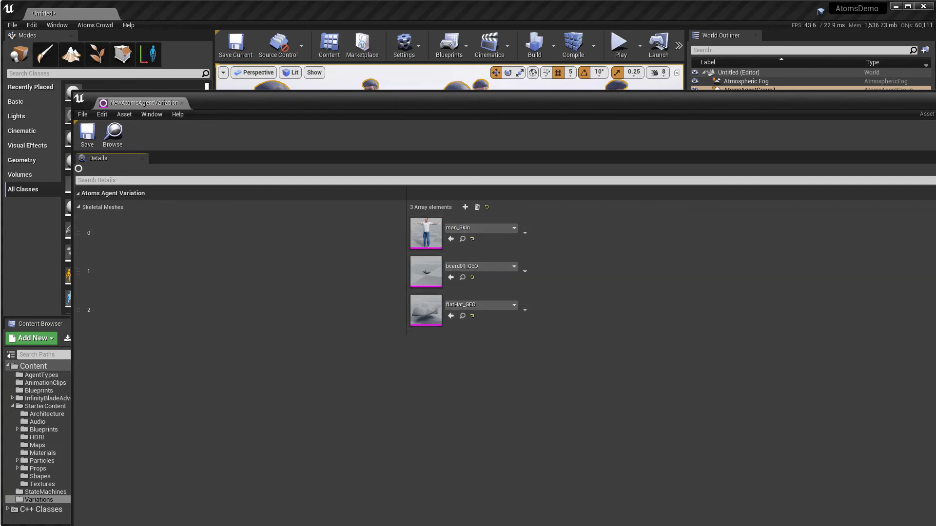
pyautogui.hotkey('alt', 'Tab')
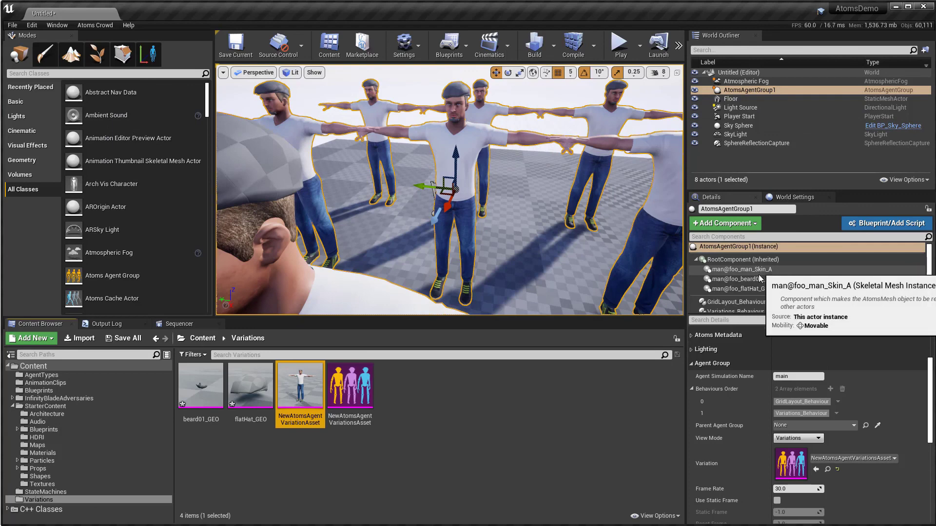